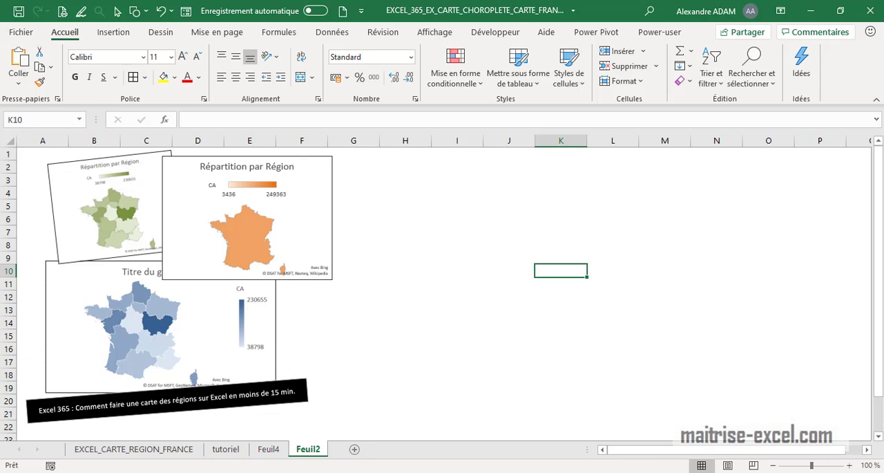
# Step: Open sheet Feuil4 and review the list of French regions in column A
pyautogui.click(271, 451)
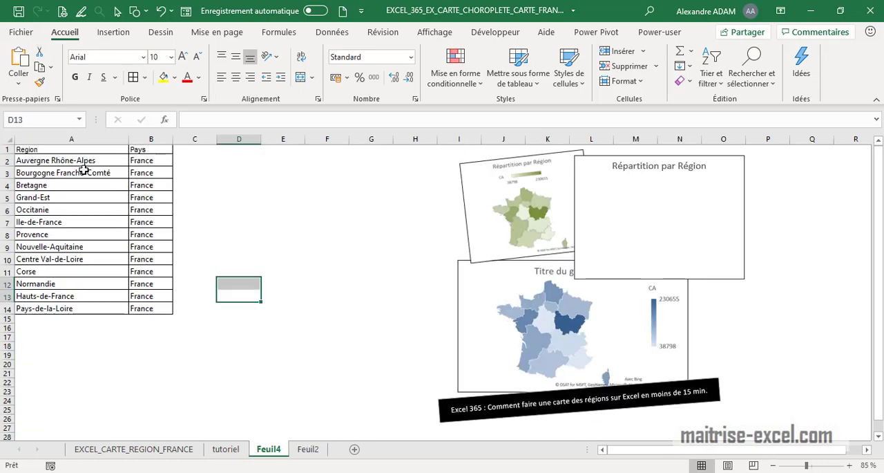
pyautogui.moveTo(77, 166); pyautogui.dragTo(74, 312)
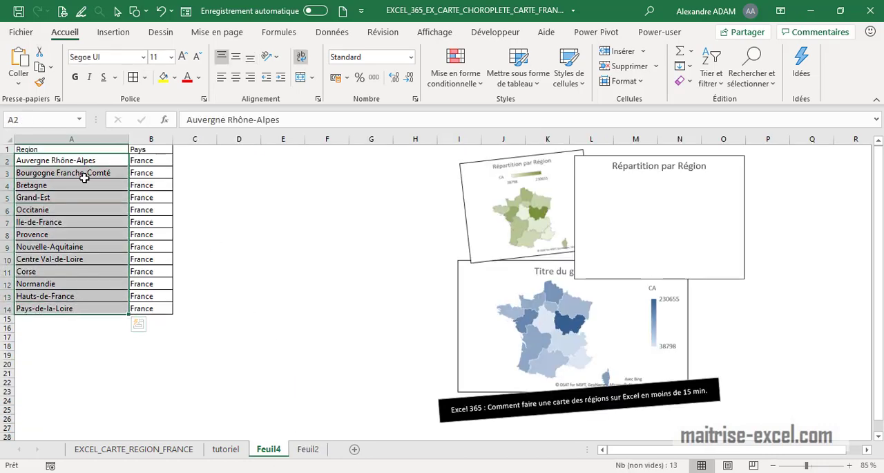
pyautogui.click(95, 198)
pyautogui.click(95, 210)
pyautogui.click(95, 223)
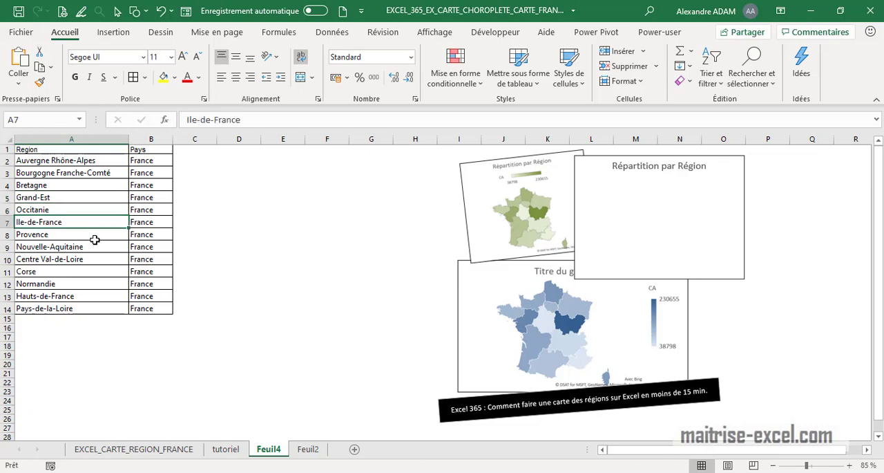
pyautogui.click(94, 238)
pyautogui.click(102, 249)
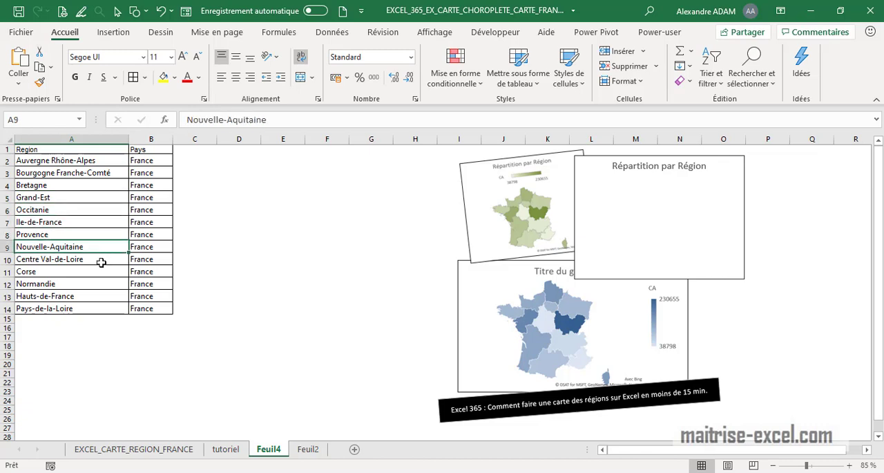
pyautogui.click(101, 262)
pyautogui.click(92, 273)
pyautogui.click(91, 284)
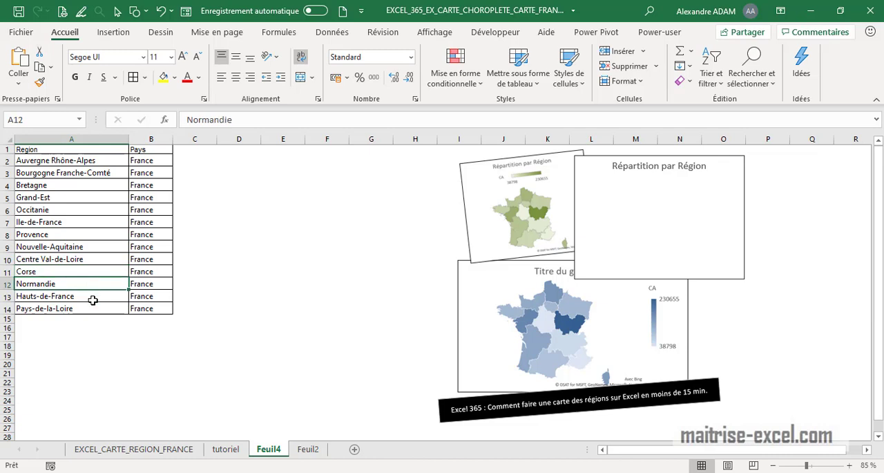
pyautogui.click(93, 298)
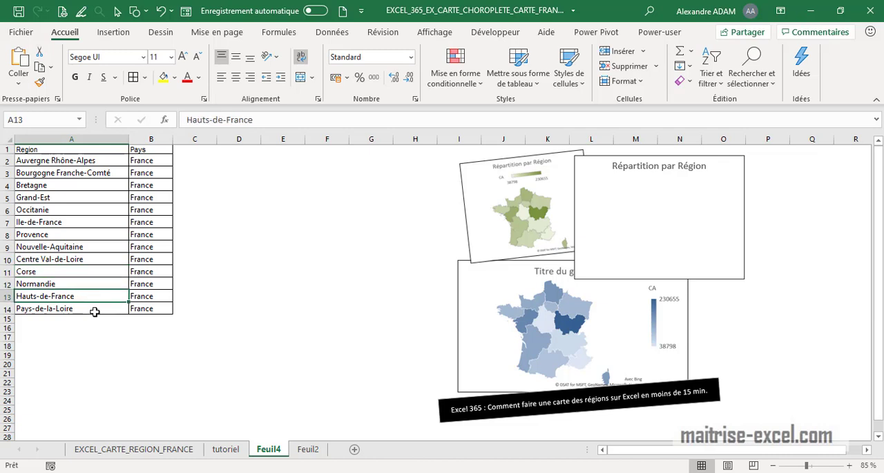
pyautogui.click(95, 312)
pyautogui.click(150, 311)
pyautogui.click(291, 348)
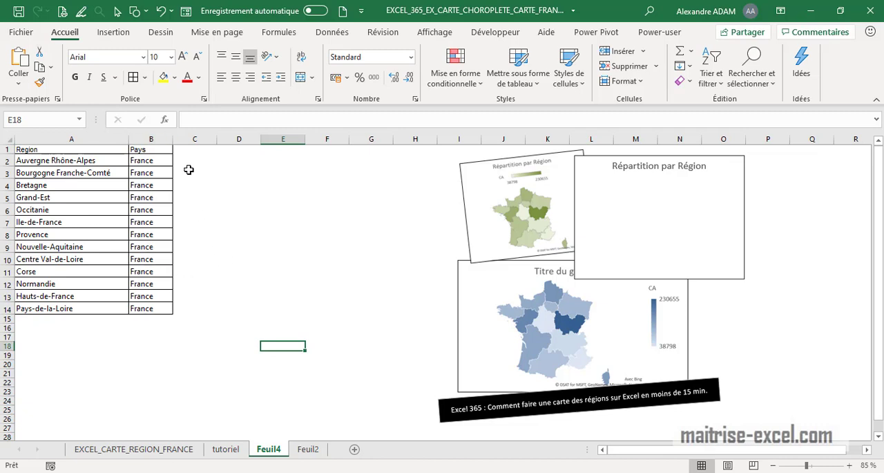
# Step: Add a CA header in C1 and enter =ALEA.ENTRE.BORNES(250;500000) in C2
pyautogui.click(199, 149)
pyautogui.write('CA')
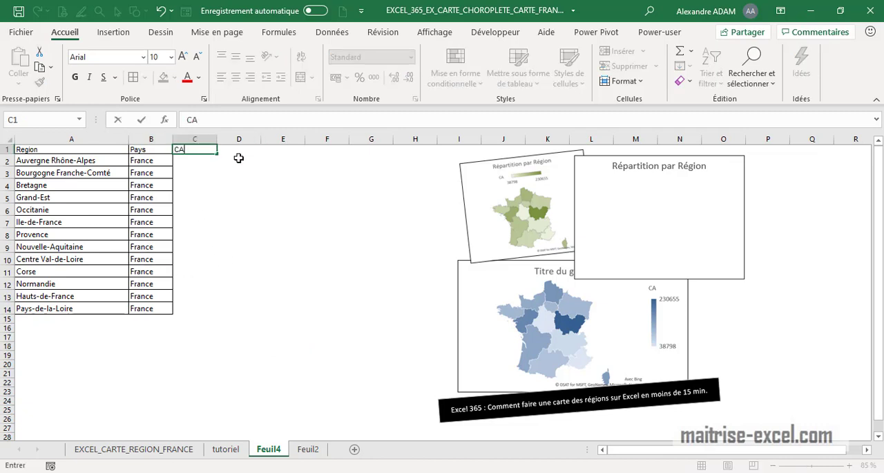
pyautogui.press('Return')
pyautogui.write('=ALEA.ENTRE.BORNES(250;500000)')
pyautogui.press('Return')
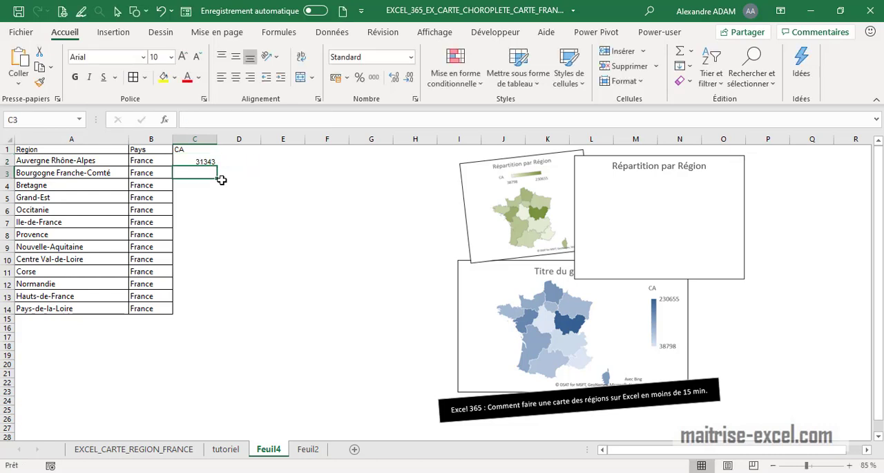
# Step: Apply the accounting format to C2, fill the formula down to C14 and autofit column C
pyautogui.click(207, 161)
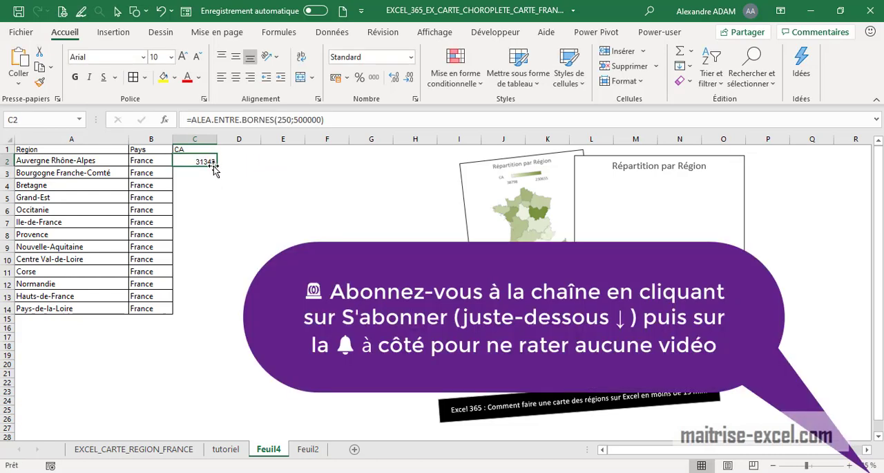
pyautogui.click(338, 79)
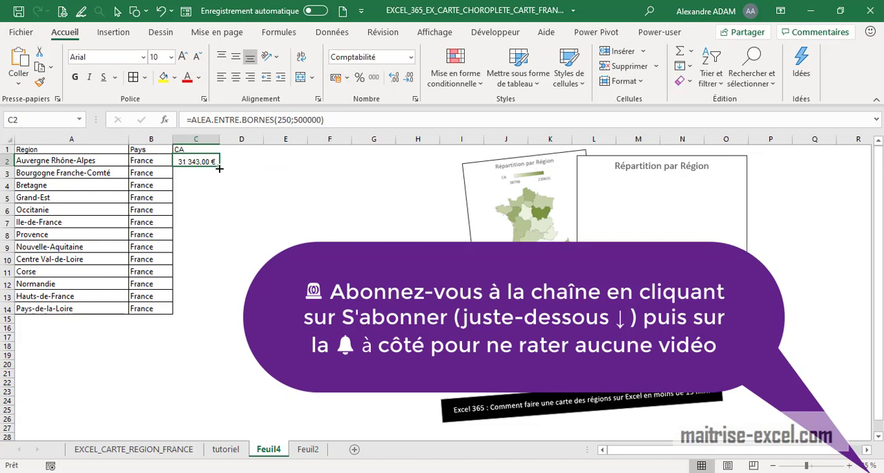
pyautogui.moveTo(219, 168); pyautogui.dragTo(199, 323)
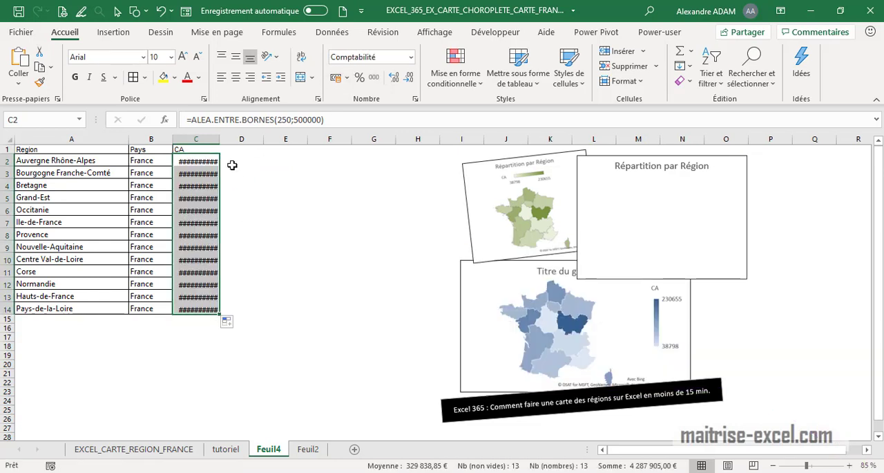
pyautogui.doubleClick(220, 139)
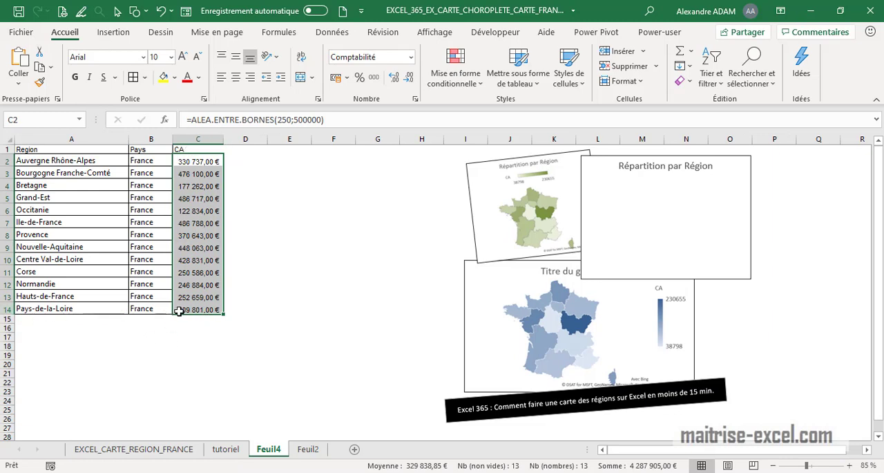
# Step: Copy the CA values in C2:C14 and paste them back in place as values only
pyautogui.hotkey('ctrl', 'c')
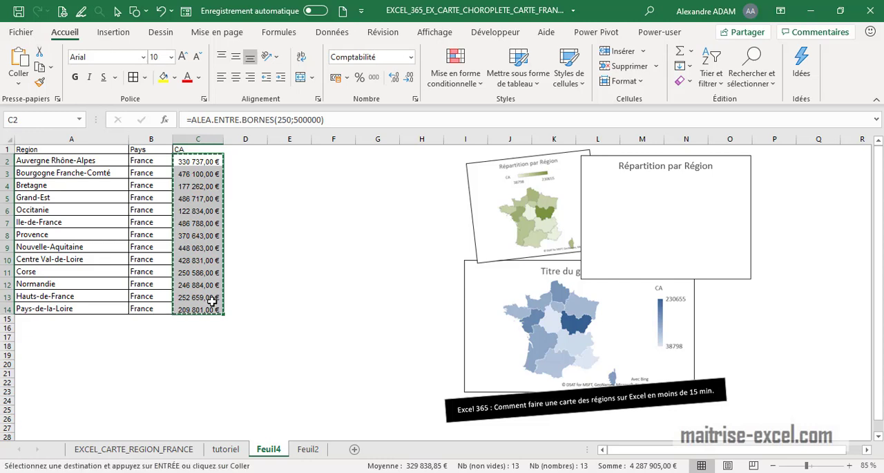
pyautogui.hotkey('ctrl', 'alt', 'v')
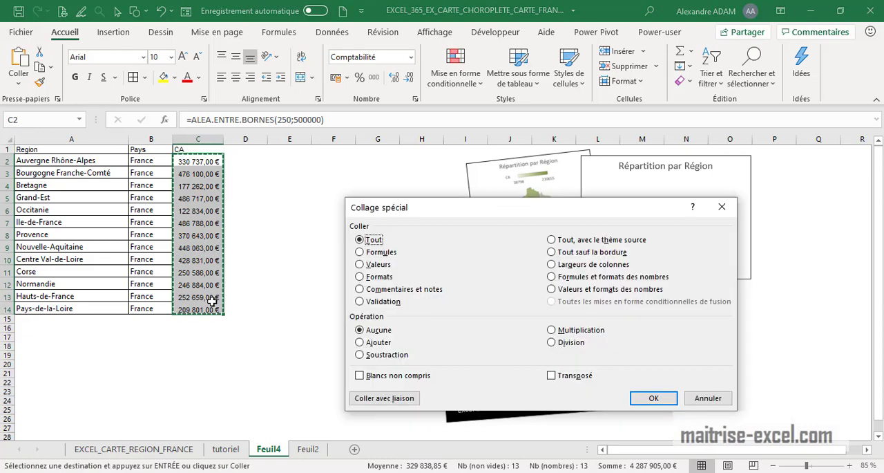
pyautogui.click(378, 266)
pyautogui.click(652, 396)
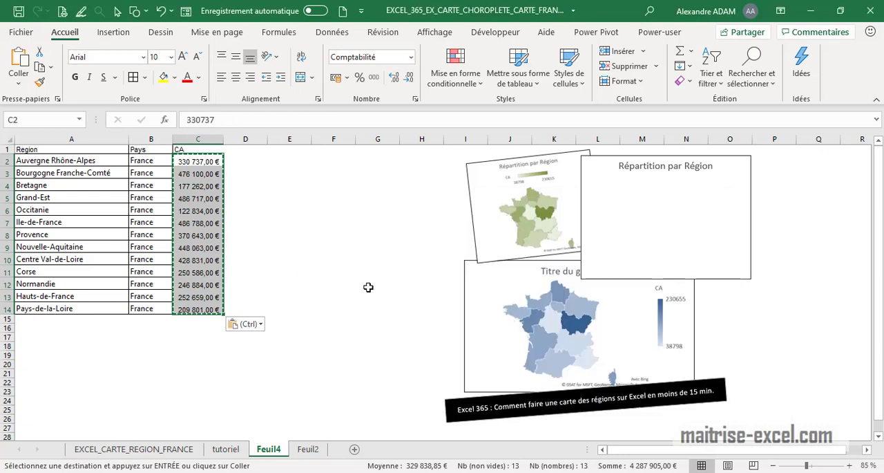
pyautogui.click(368, 288)
pyautogui.press('Escape')
pyautogui.press('Escape')
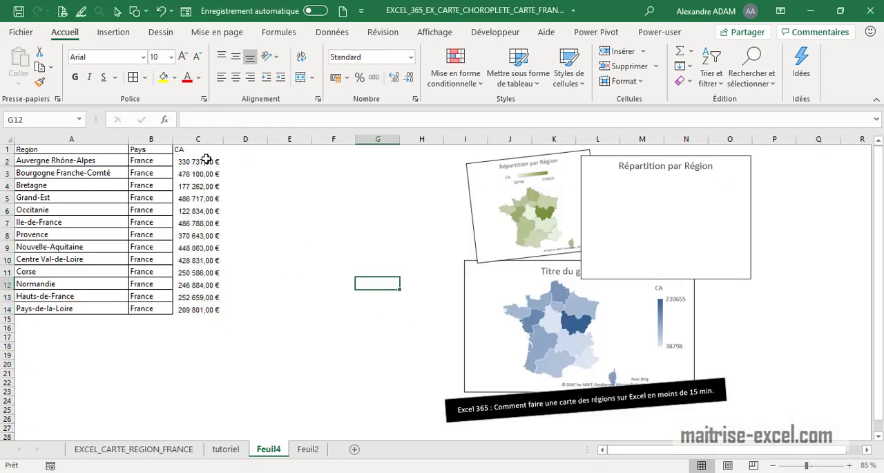
# Step: Add borders to the CA column cells C1:C14
pyautogui.moveTo(190, 302); pyautogui.dragTo(198, 149)
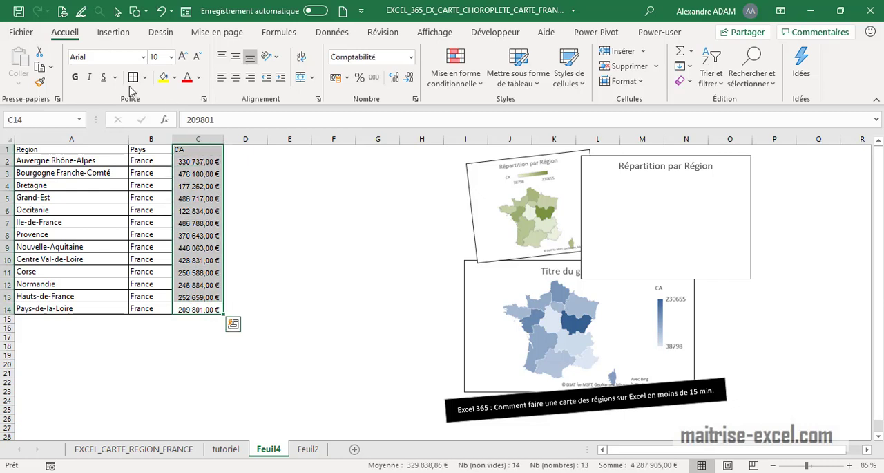
pyautogui.click(333, 209)
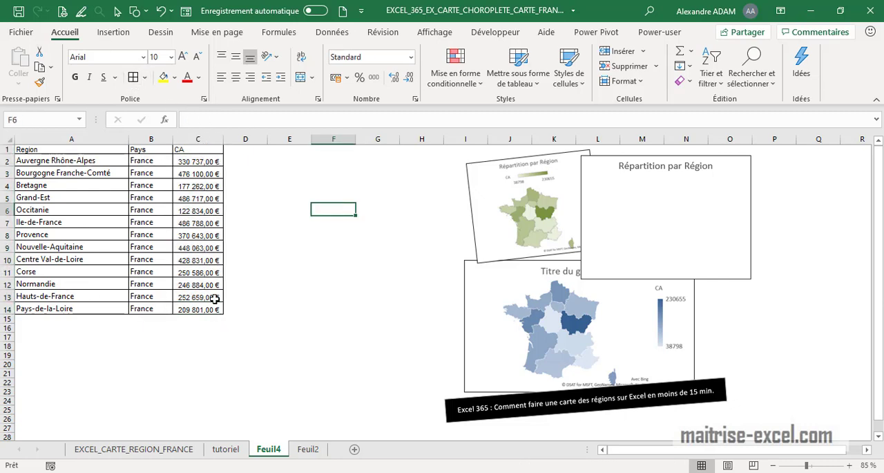
# Step: Add a RANG header in cell D1
pyautogui.click(244, 150)
pyautogui.write('RA')
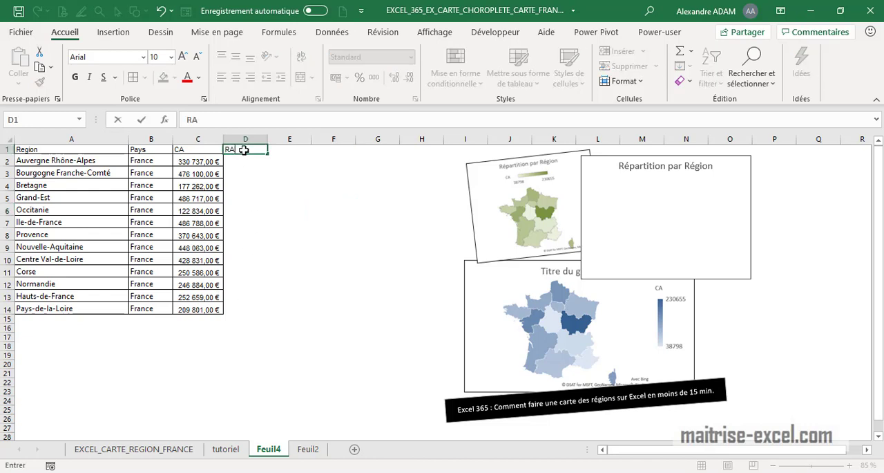
pyautogui.write('ANG')
pyautogui.press('Return')
# Step: Enter the formula =RANG(C2;C2:C14) in D2 to rank the first region's revenue
pyautogui.click(246, 150)
pyautogui.click(247, 160)
pyautogui.write('=RANG')
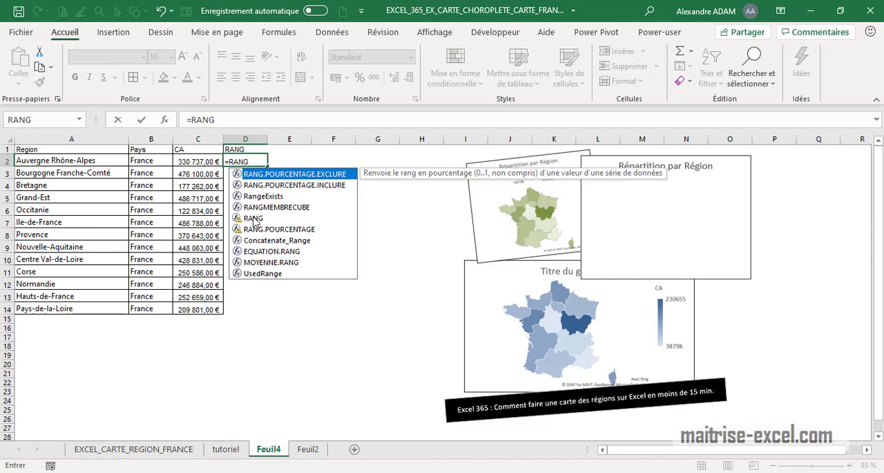
pyautogui.doubleClick(282, 216)
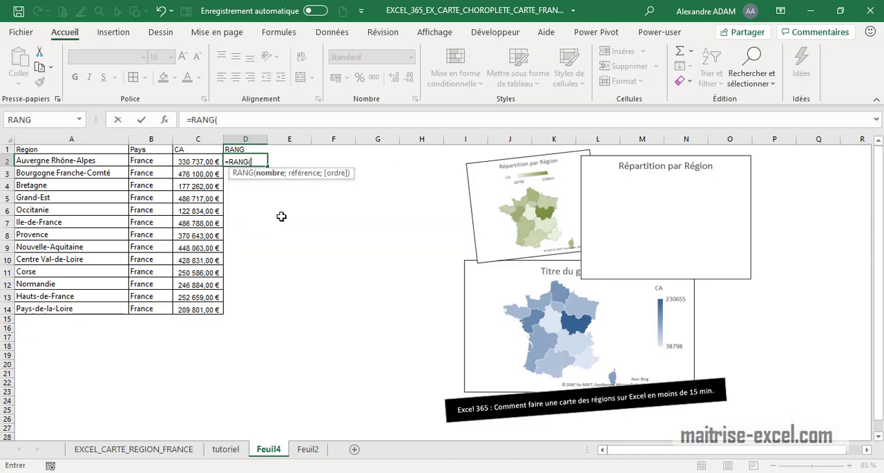
pyautogui.click(194, 161)
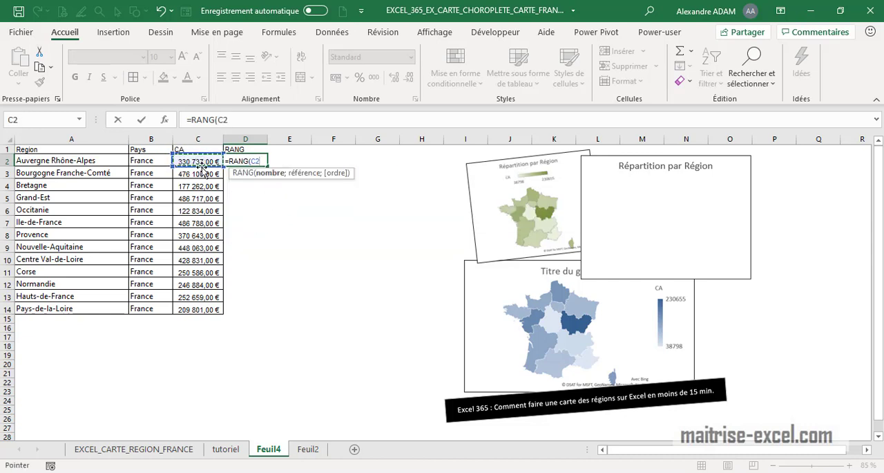
pyautogui.click(240, 122)
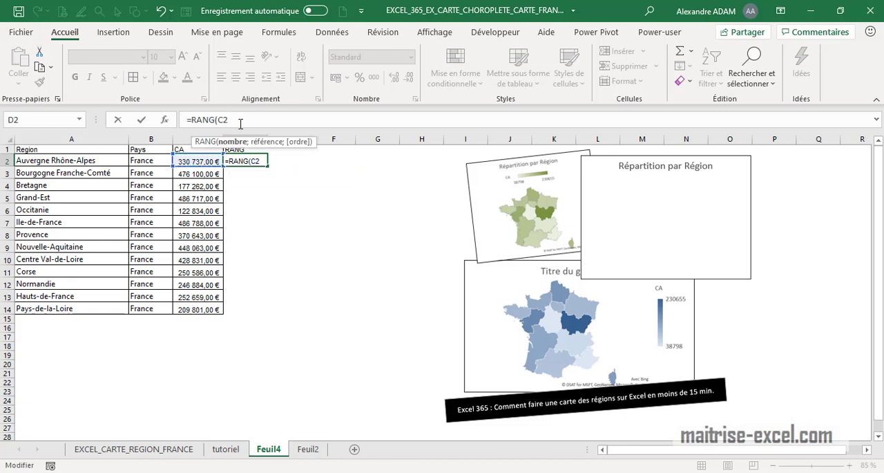
pyautogui.write(';')
pyautogui.moveTo(211, 162); pyautogui.dragTo(196, 307)
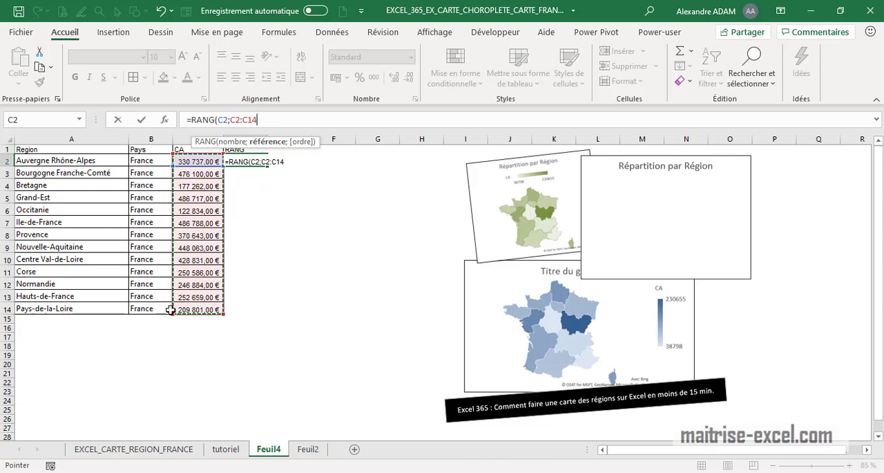
pyautogui.write(')')
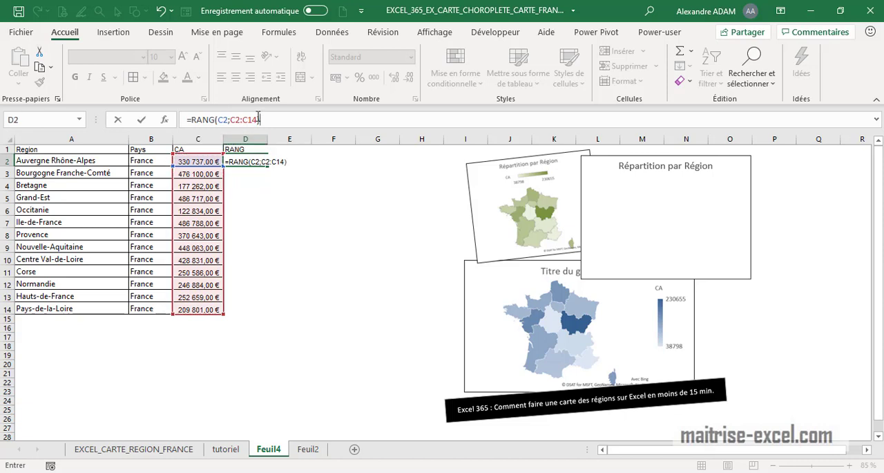
pyautogui.moveTo(258, 120); pyautogui.dragTo(235, 121)
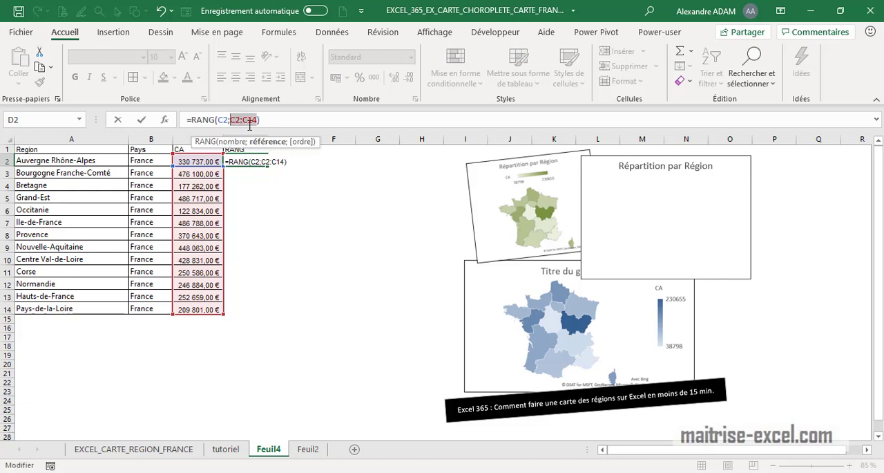
pyautogui.press('Return')
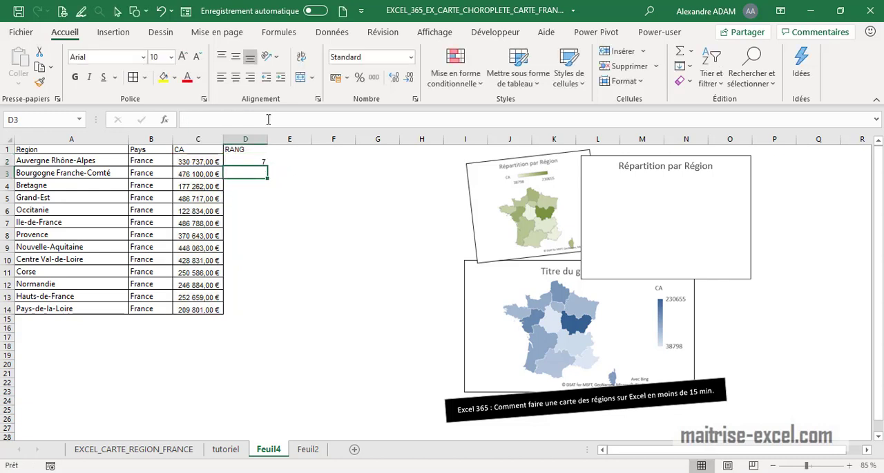
# Step: Copy the rank formula into D3 and inspect its shifted references
pyautogui.click(263, 163)
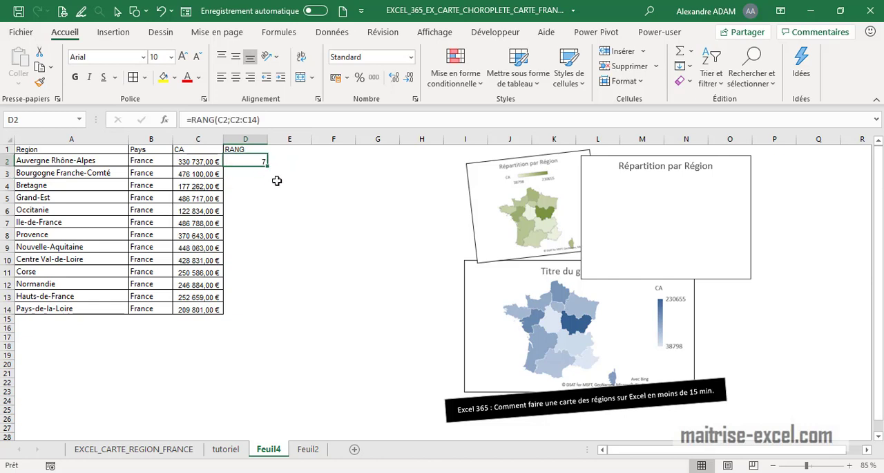
pyautogui.moveTo(270, 167); pyautogui.dragTo(261, 176)
pyautogui.click(283, 120)
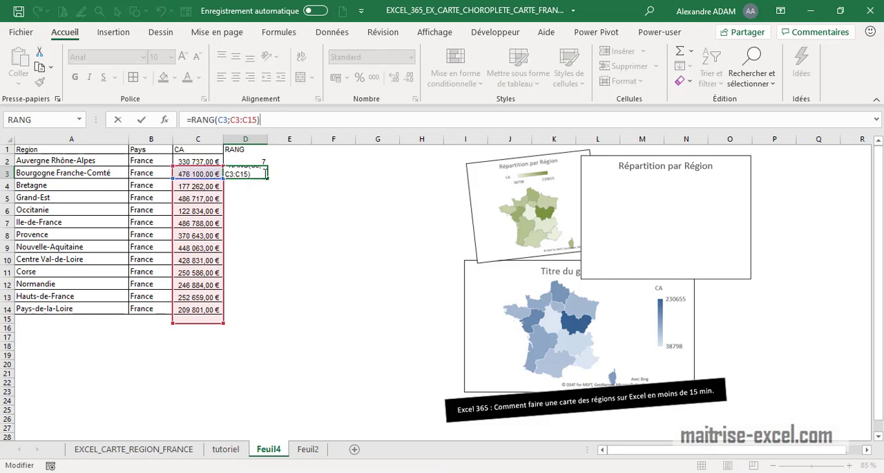
pyautogui.press('Escape')
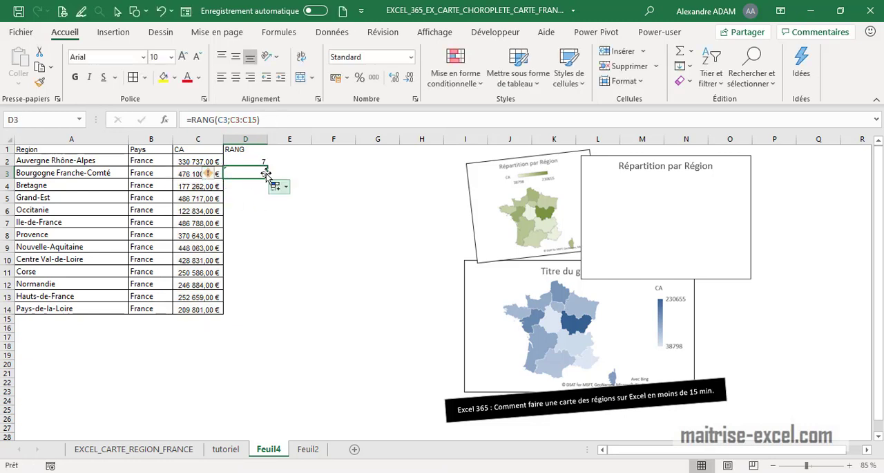
# Step: Make the range absolute in D2 so the formula reads =RANG(C2;$C$2:$C$14)
pyautogui.click(260, 158)
pyautogui.moveTo(258, 120); pyautogui.dragTo(232, 120)
pyautogui.press('F4')
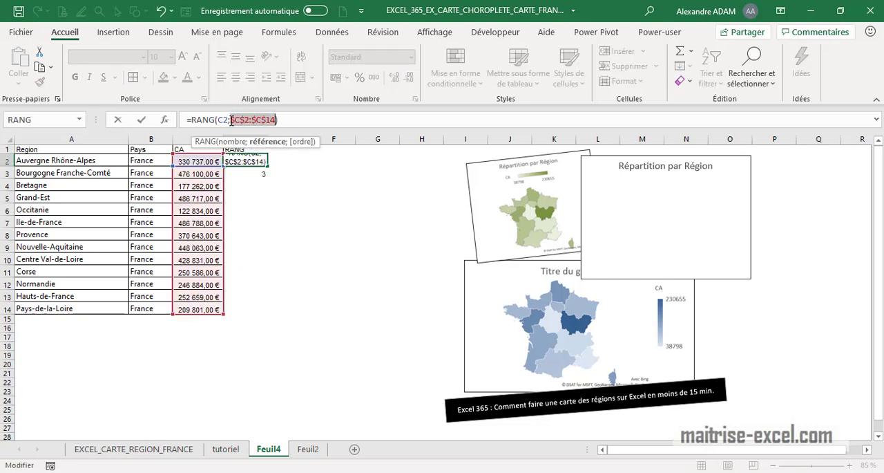
pyautogui.click(232, 120)
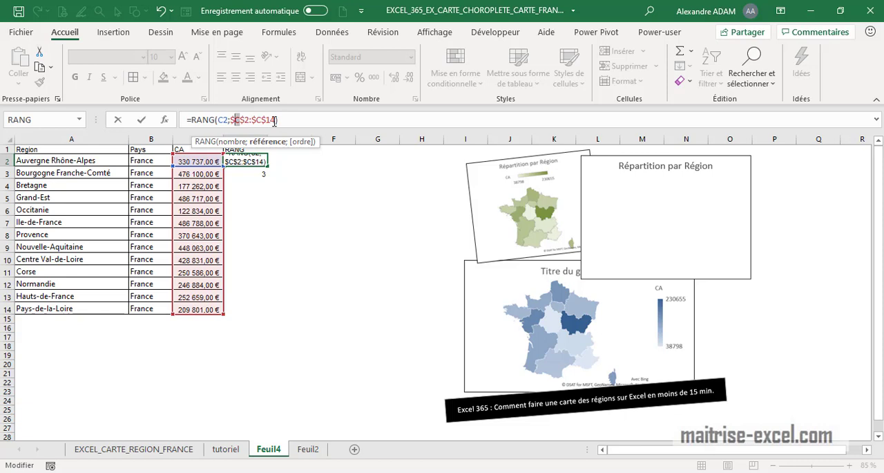
pyautogui.moveTo(262, 120); pyautogui.dragTo(259, 119)
pyautogui.press('Return')
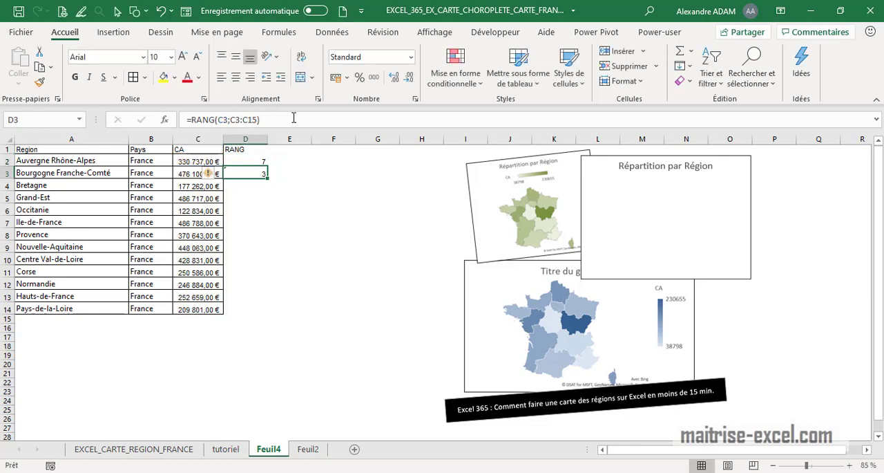
# Step: Fill the absolute rank formula from D2 down to D14 and check the copied formula in D14
pyautogui.click(265, 162)
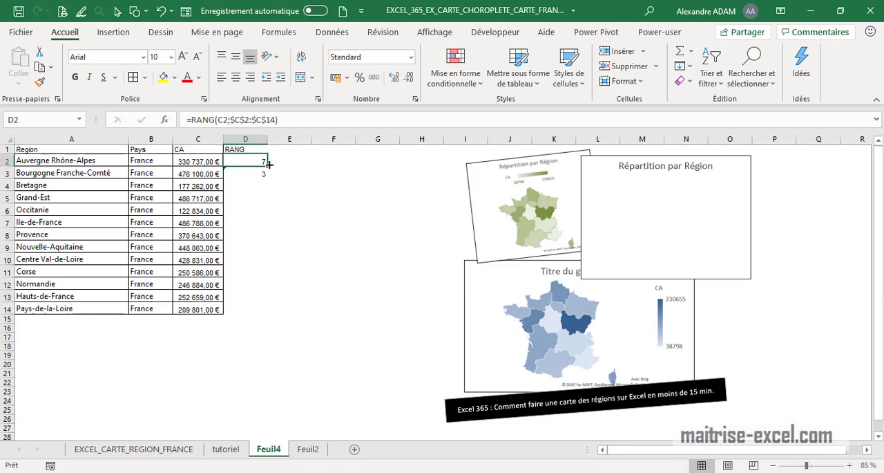
pyautogui.moveTo(268, 164); pyautogui.dragTo(253, 311)
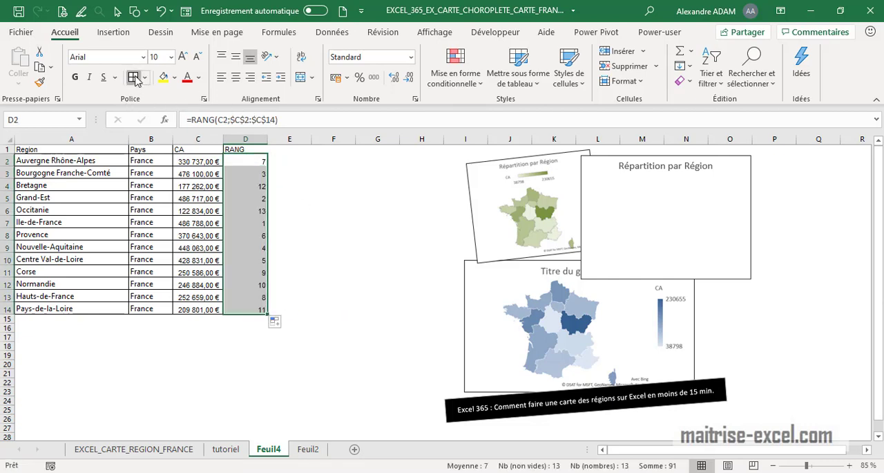
pyautogui.click(246, 160)
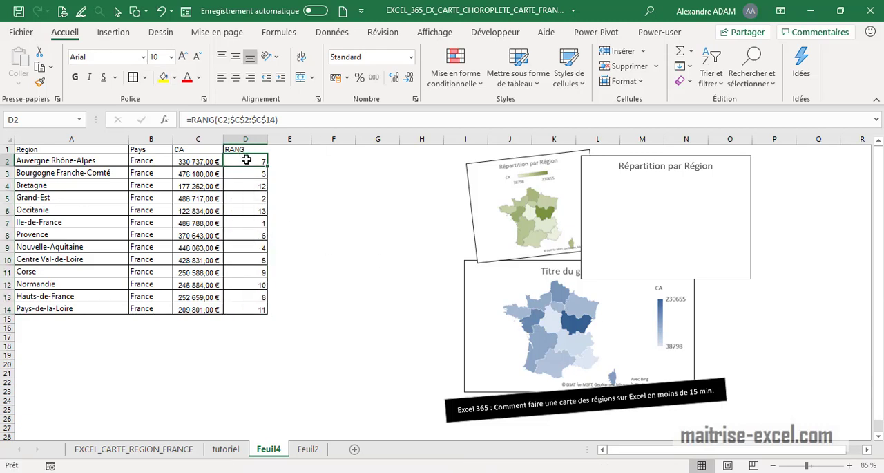
pyautogui.click(257, 307)
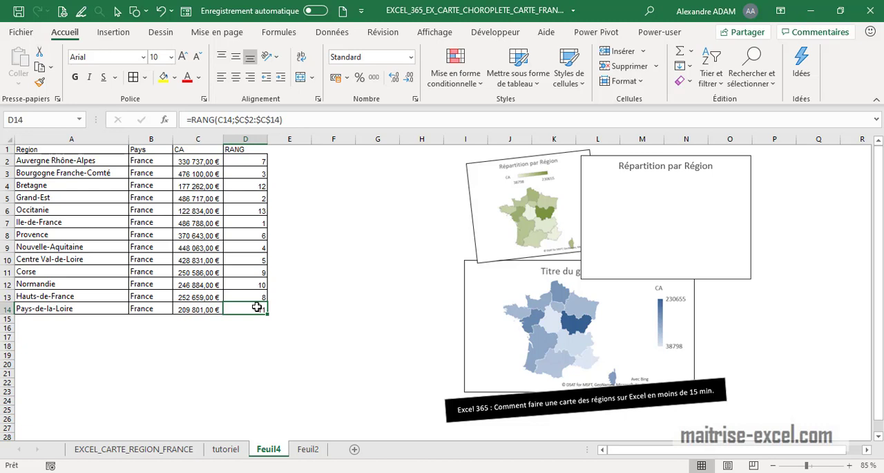
pyautogui.moveTo(279, 120); pyautogui.dragTo(238, 120)
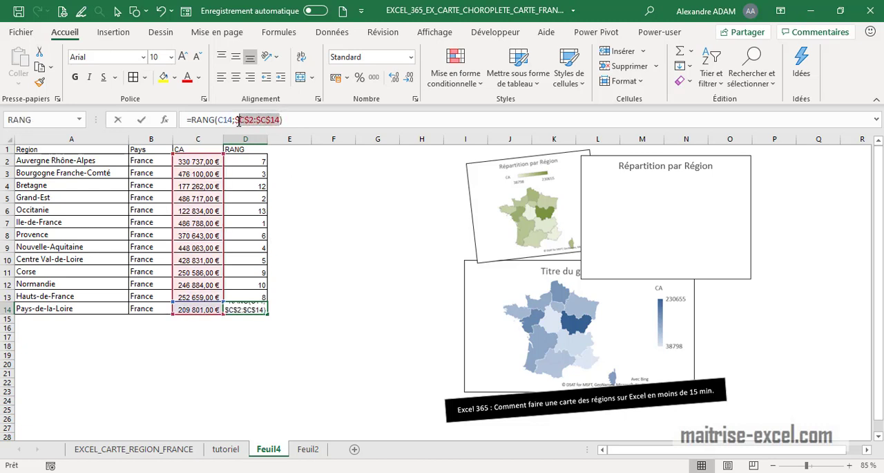
pyautogui.press('Return')
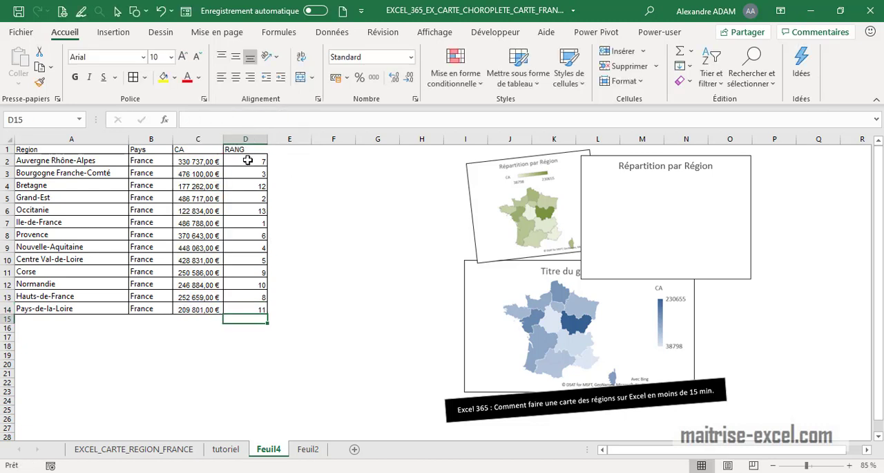
# Step: Center the rank values in D2:D14
pyautogui.moveTo(247, 160); pyautogui.dragTo(246, 309)
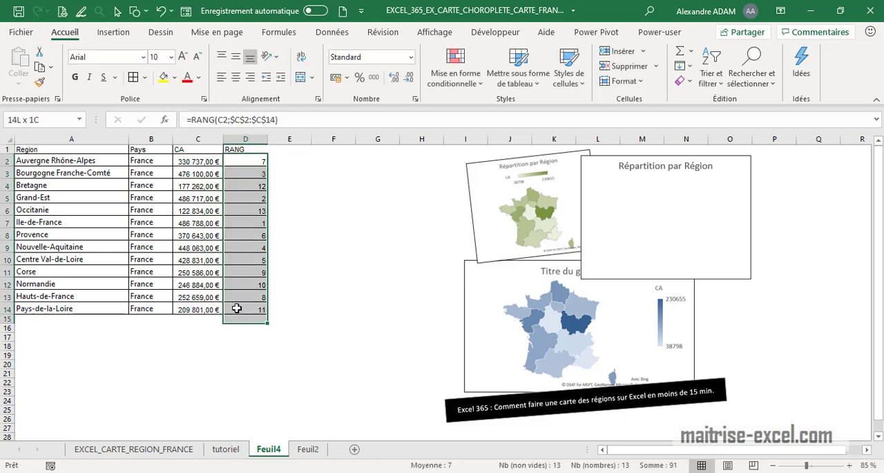
pyautogui.click(239, 78)
pyautogui.click(337, 233)
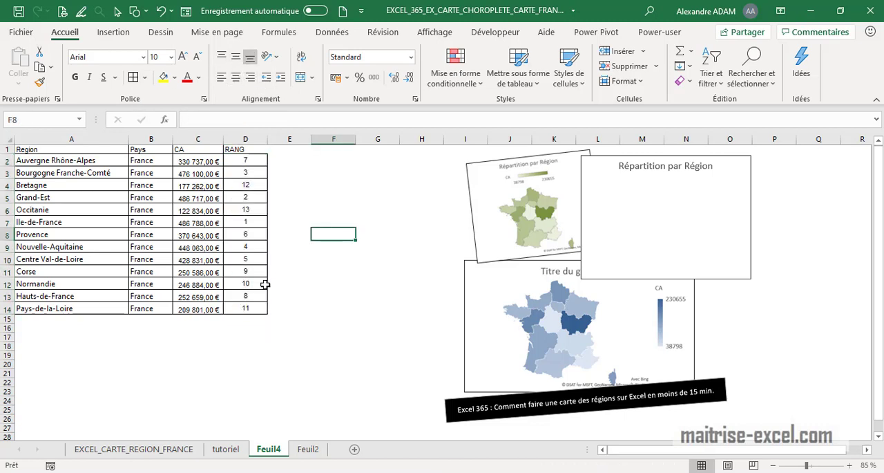
# Step: Review the rank values of several regions and narrow column A
pyautogui.click(260, 224)
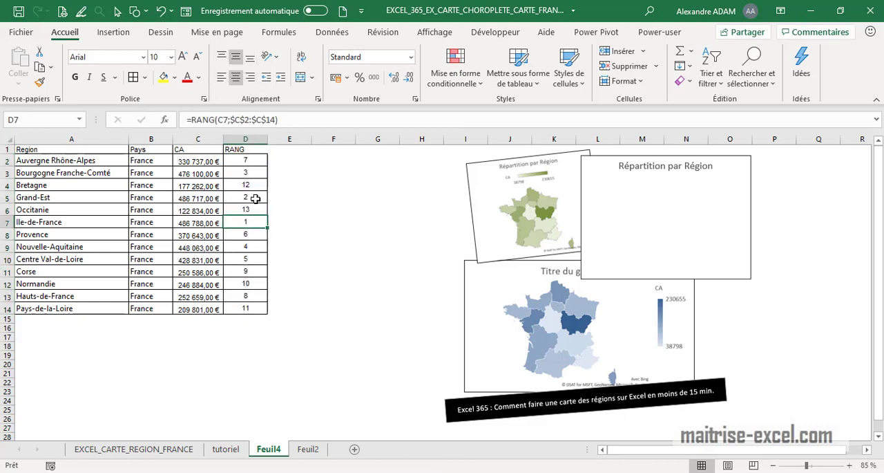
pyautogui.click(256, 198)
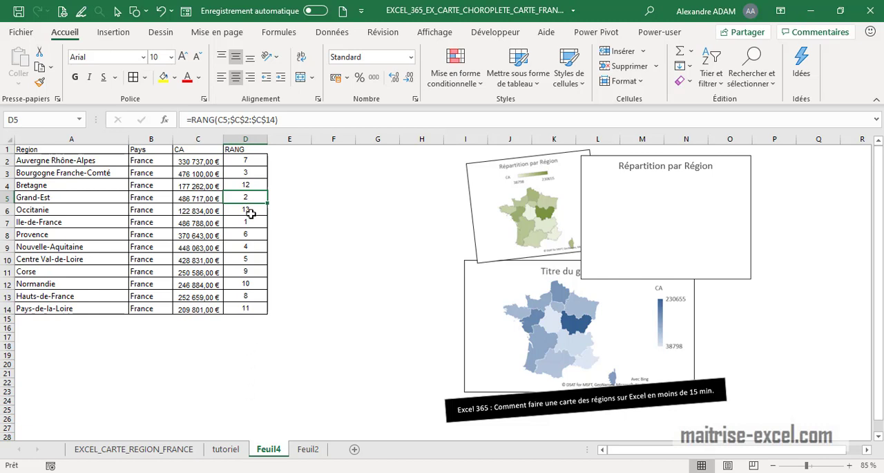
pyautogui.click(250, 214)
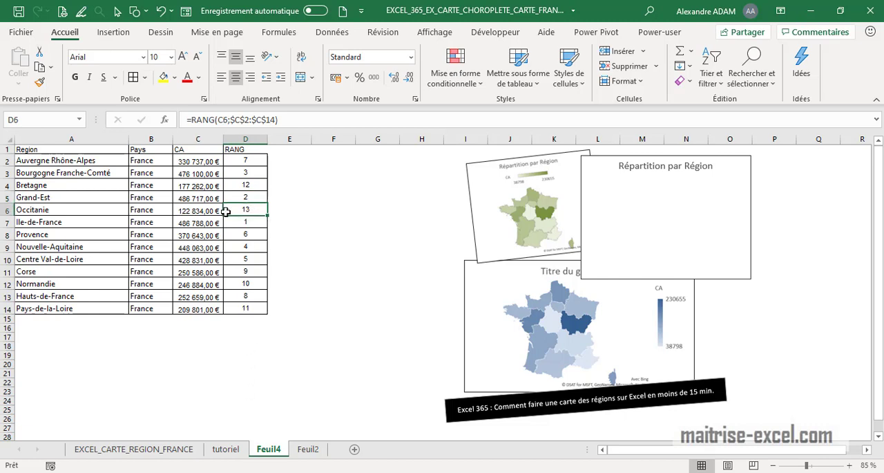
pyautogui.click(339, 261)
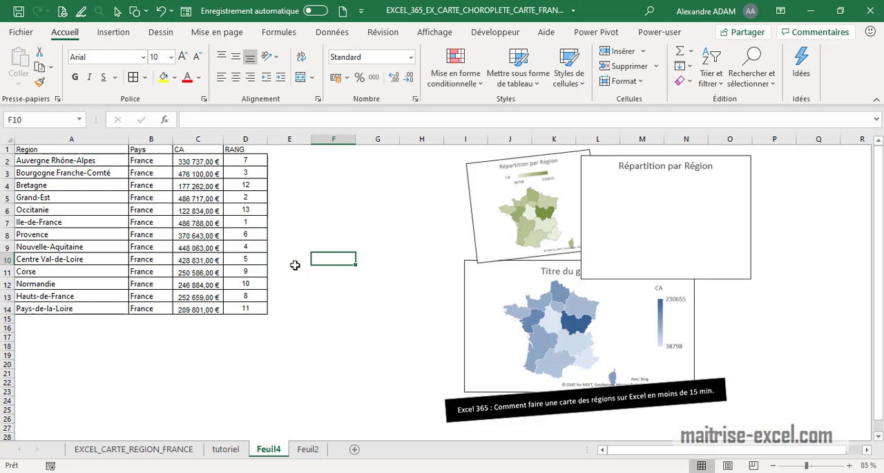
pyautogui.click(255, 149)
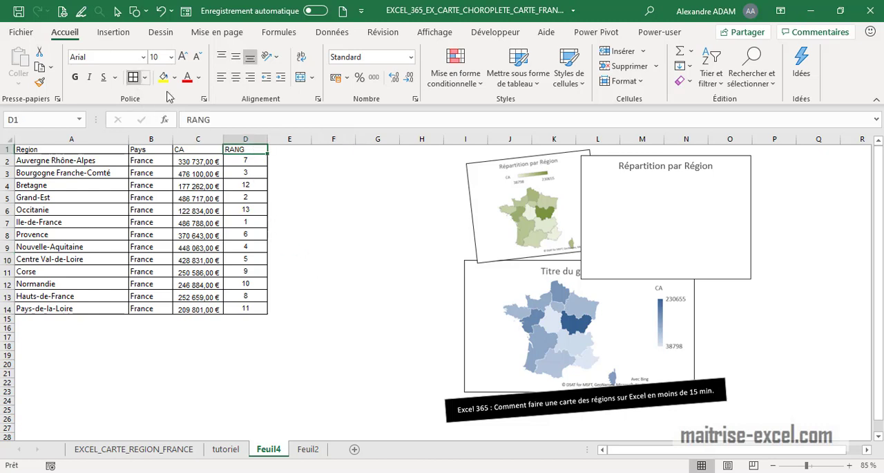
pyautogui.click(378, 219)
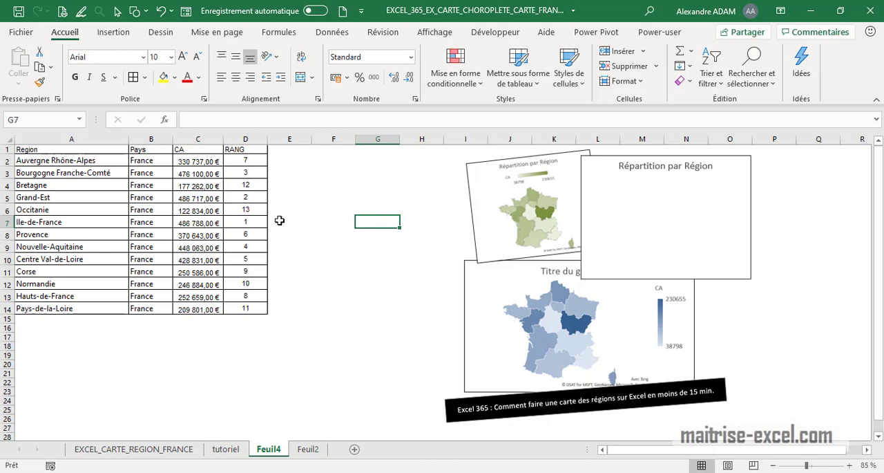
pyautogui.moveTo(129, 139); pyautogui.dragTo(117, 139)
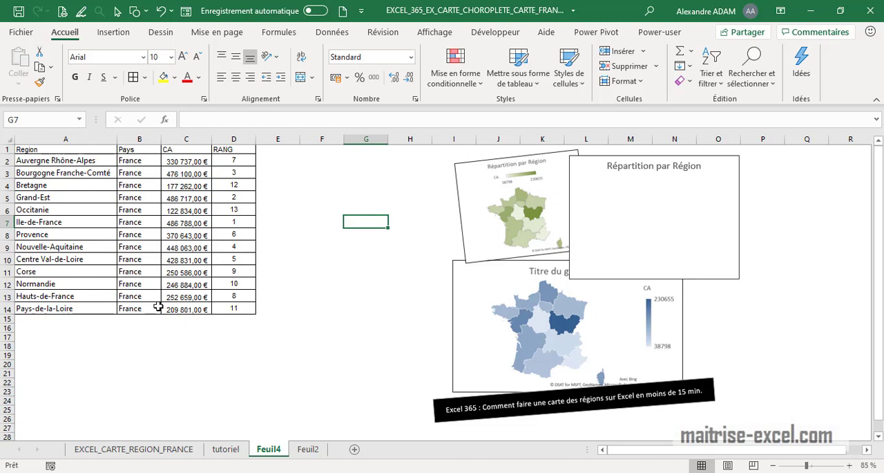
# Step: Try inserting a choropleth map from the first three regions' names and revenue, then delete it
pyautogui.moveTo(101, 160); pyautogui.dragTo(201, 181)
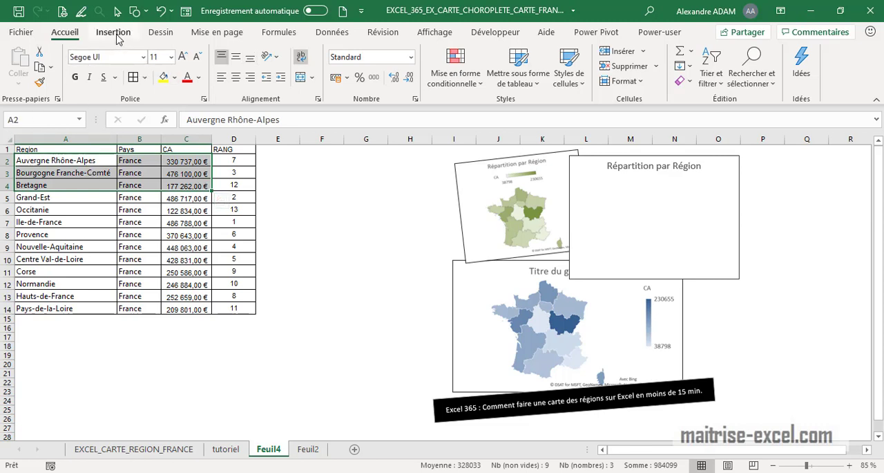
pyautogui.click(91, 154)
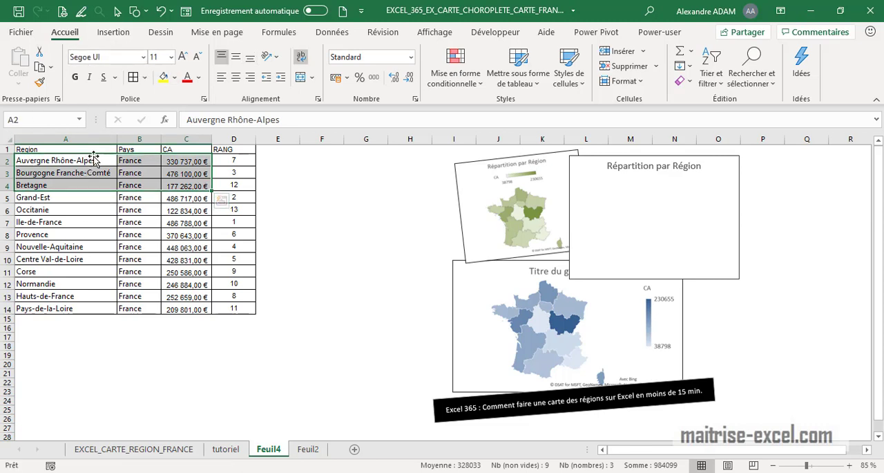
pyautogui.moveTo(92, 163); pyautogui.dragTo(93, 190)
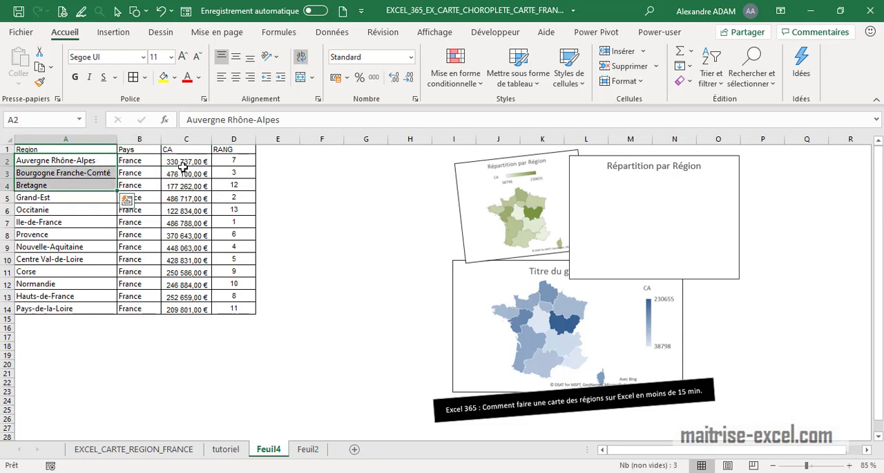
pyautogui.moveTo(183, 166); pyautogui.dragTo(184, 186)
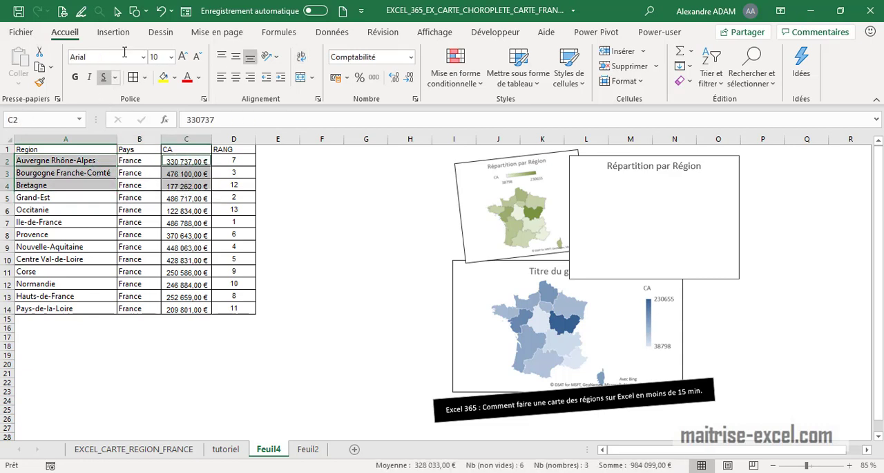
pyautogui.click(113, 31)
pyautogui.click(401, 75)
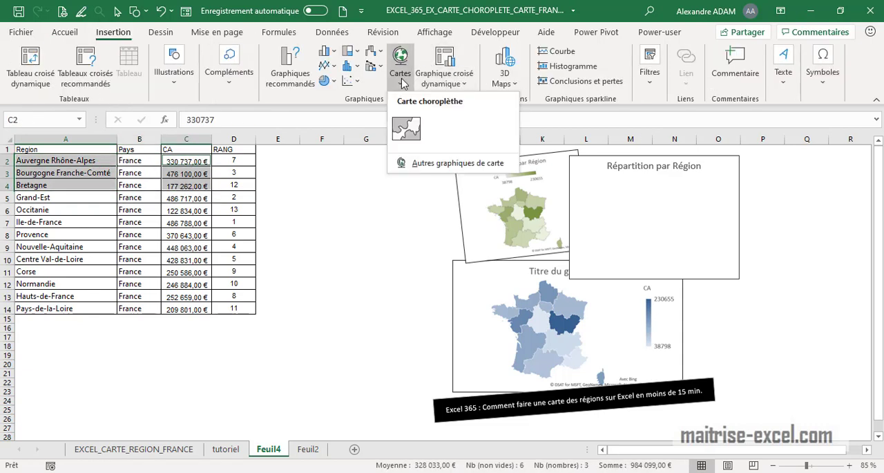
pyautogui.click(407, 128)
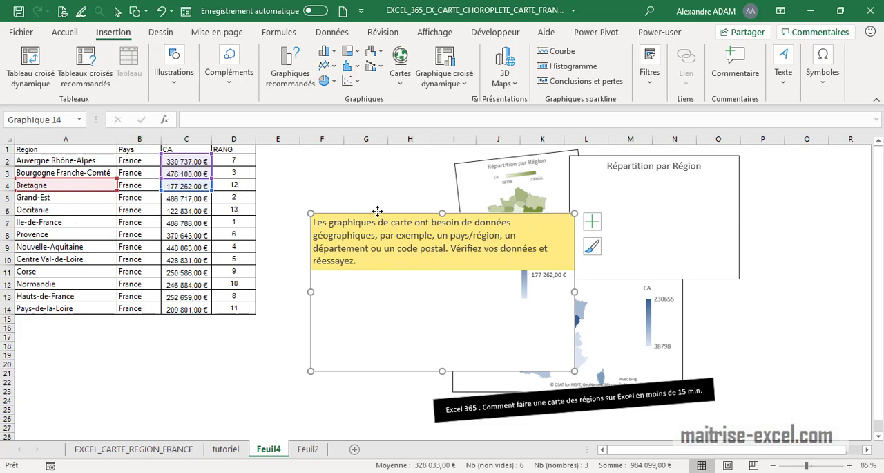
pyautogui.moveTo(382, 213); pyautogui.dragTo(362, 205)
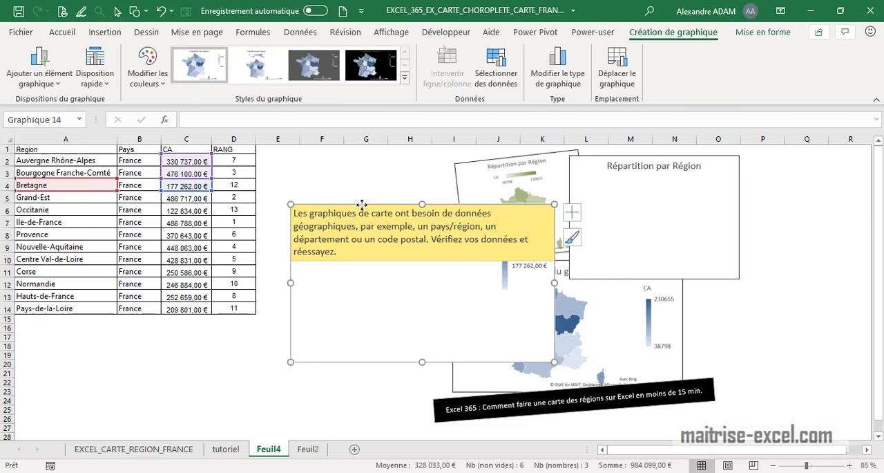
pyautogui.press('Delete')
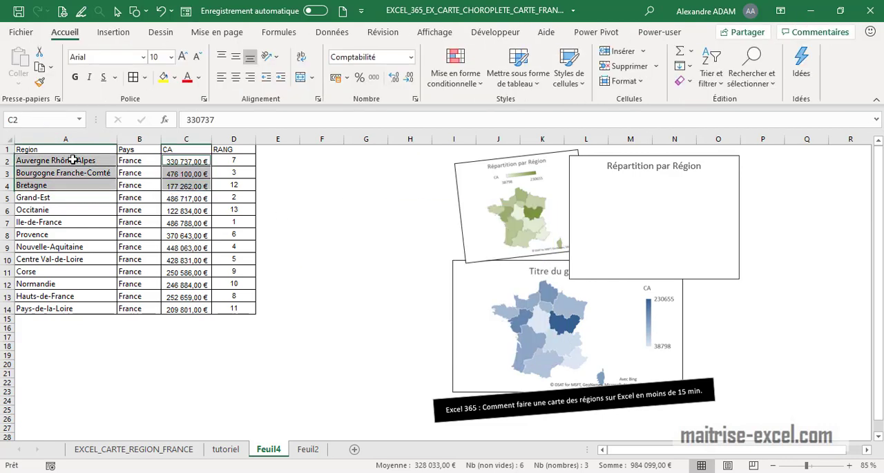
# Step: Try inserting a choropleth map from the first two rows of region, country and revenue, then delete it
pyautogui.moveTo(73, 159); pyautogui.dragTo(200, 171)
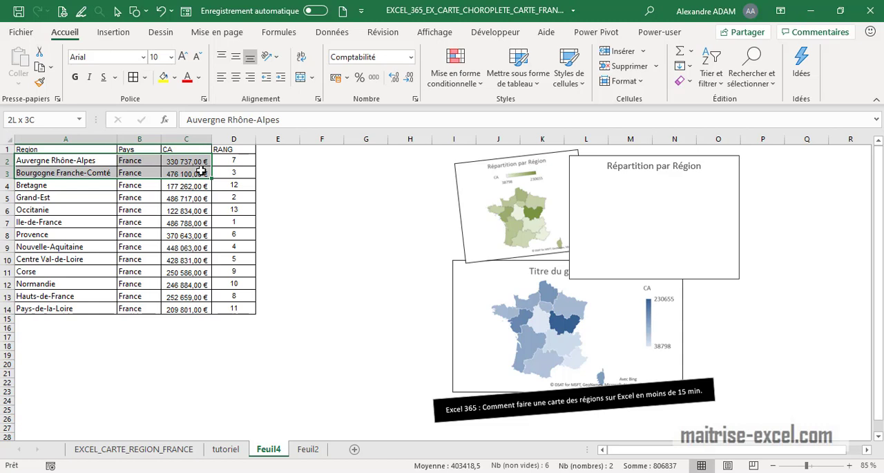
pyautogui.moveTo(200, 171); pyautogui.dragTo(200, 173)
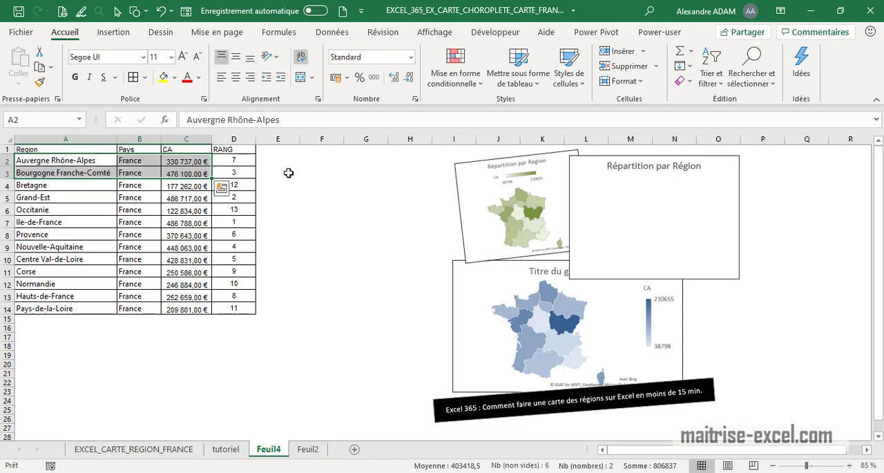
pyautogui.click(113, 32)
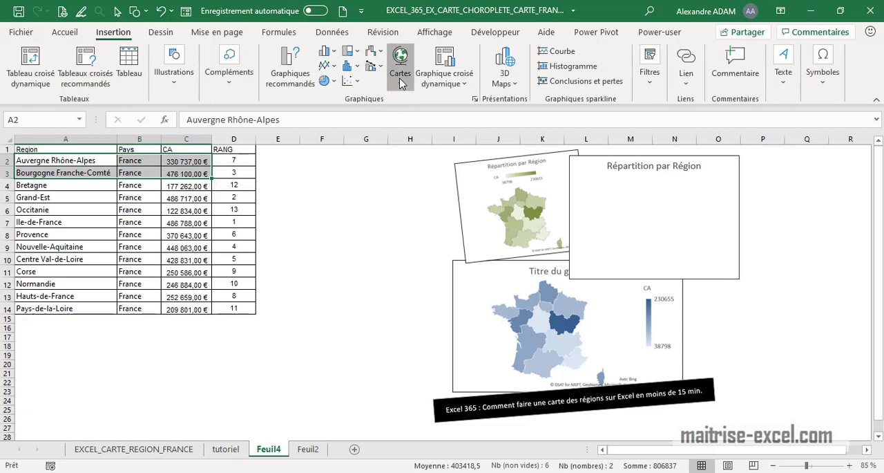
pyautogui.click(399, 78)
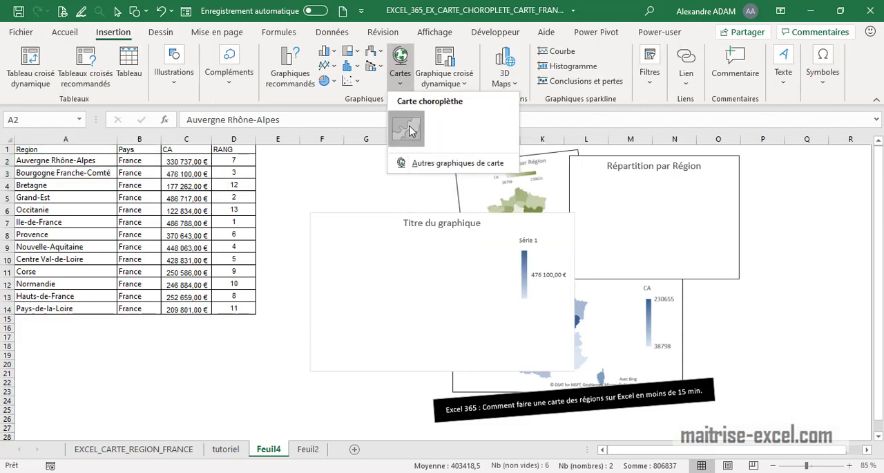
pyautogui.click(408, 128)
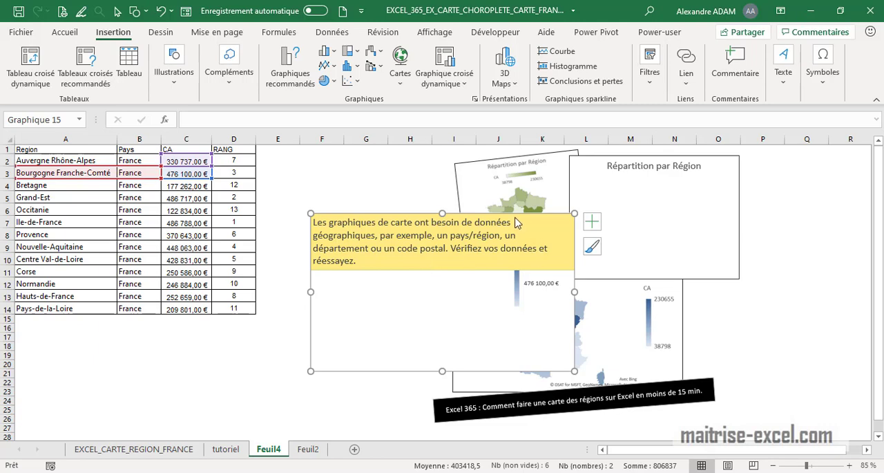
pyautogui.moveTo(500, 219); pyautogui.dragTo(458, 226)
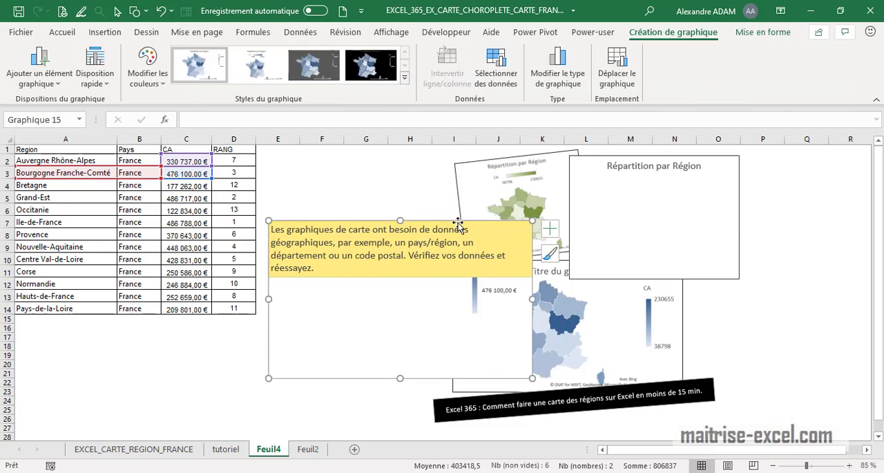
pyautogui.press('Delete')
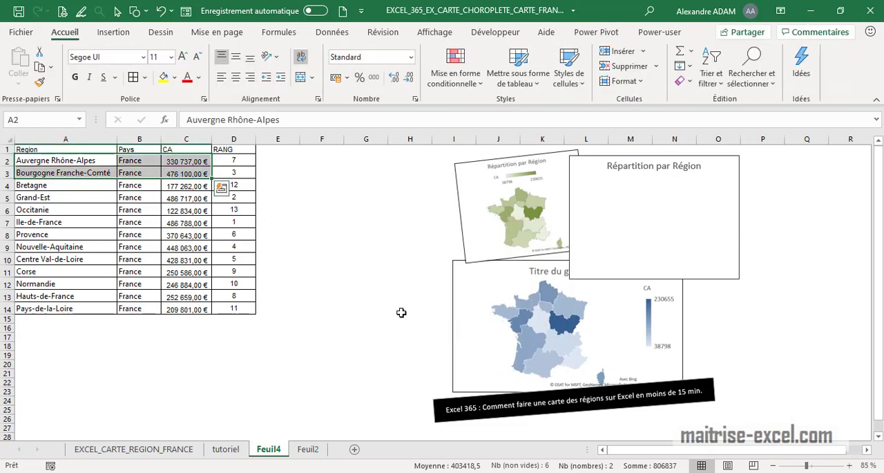
pyautogui.click(369, 298)
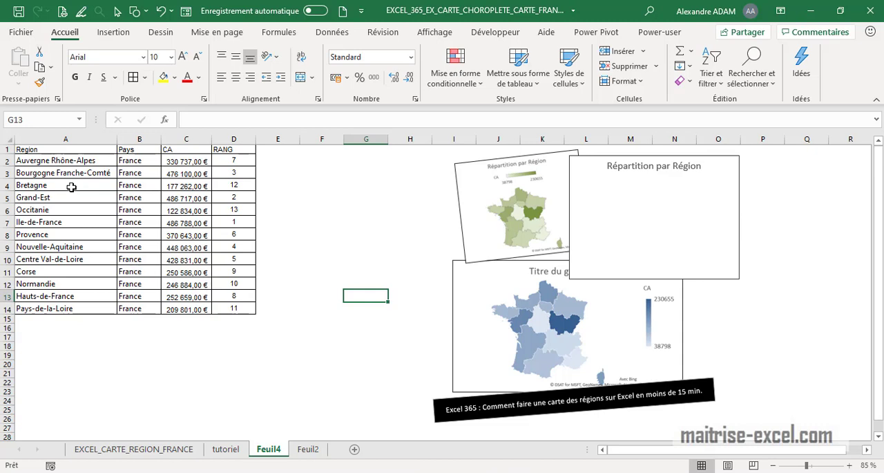
pyautogui.click(61, 152)
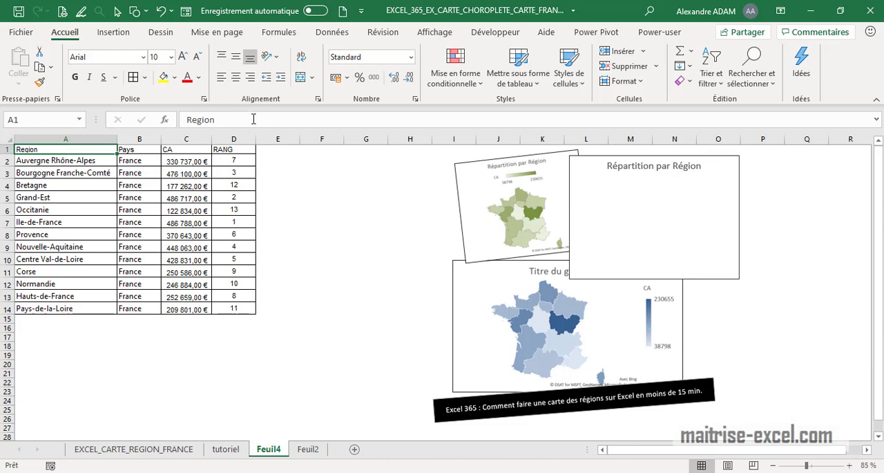
pyautogui.moveTo(239, 120); pyautogui.dragTo(157, 118)
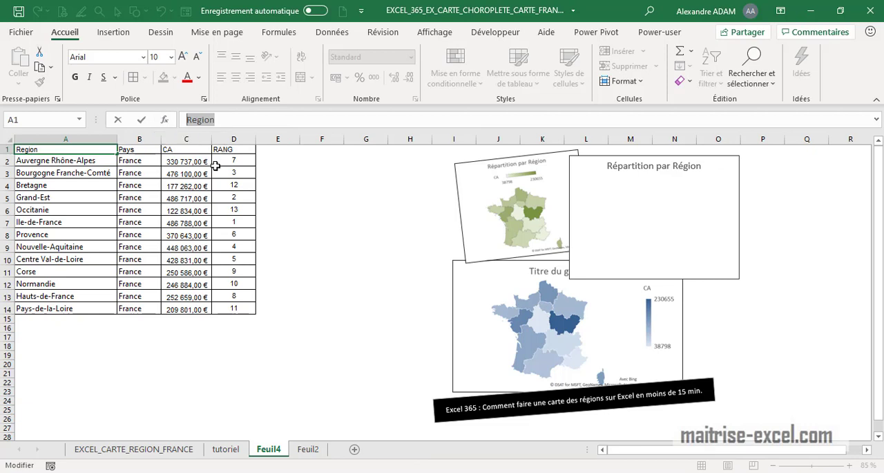
pyautogui.click(371, 237)
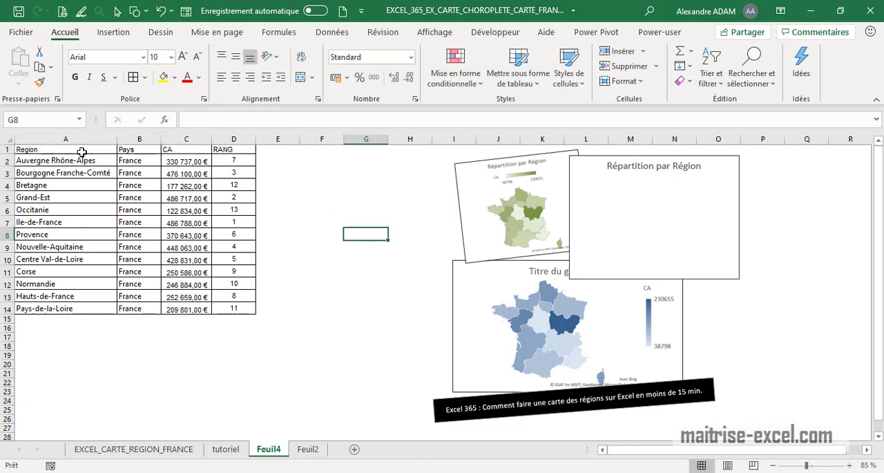
# Step: Try inserting a choropleth map from the region, country and revenue table A1:C14, then delete it
pyautogui.moveTo(77, 149); pyautogui.dragTo(200, 306)
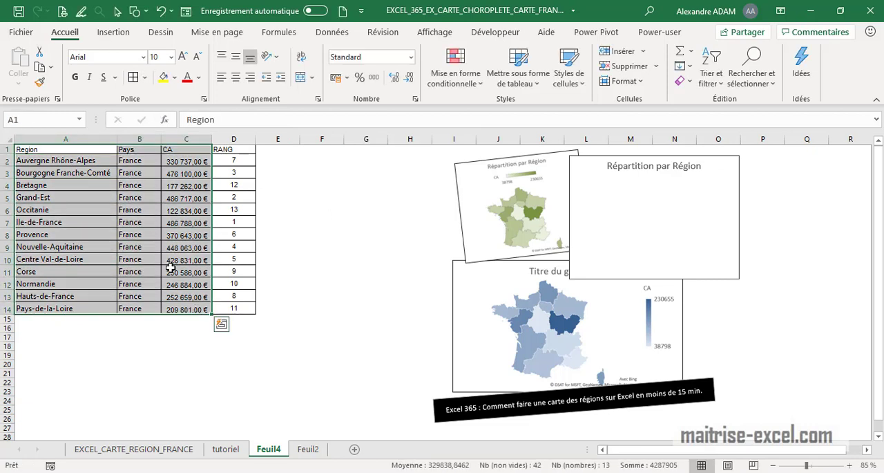
pyautogui.click(114, 31)
pyautogui.click(400, 69)
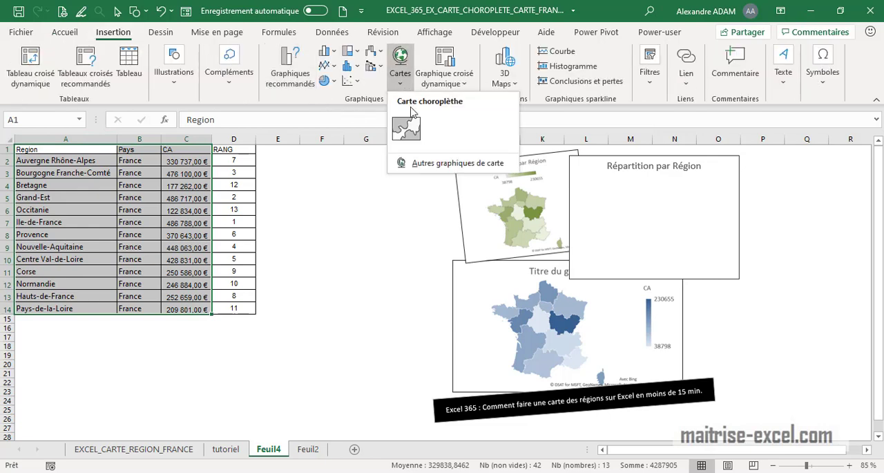
pyautogui.click(407, 128)
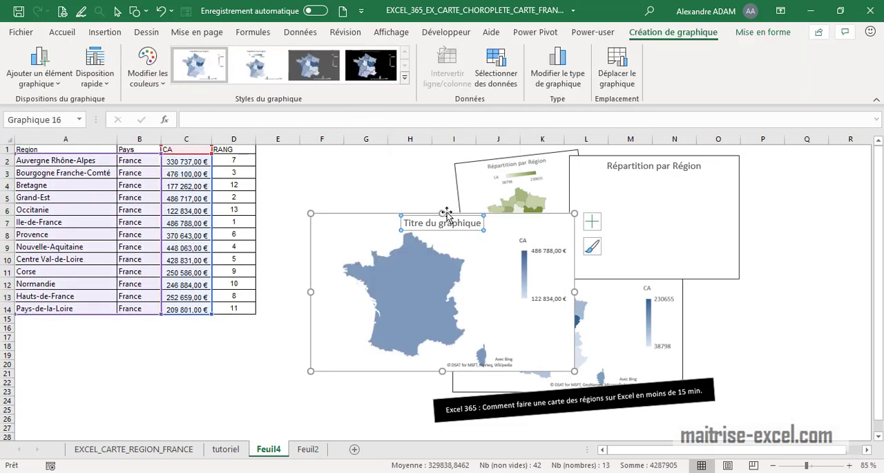
pyautogui.moveTo(503, 211); pyautogui.dragTo(451, 174)
pyautogui.click(362, 259)
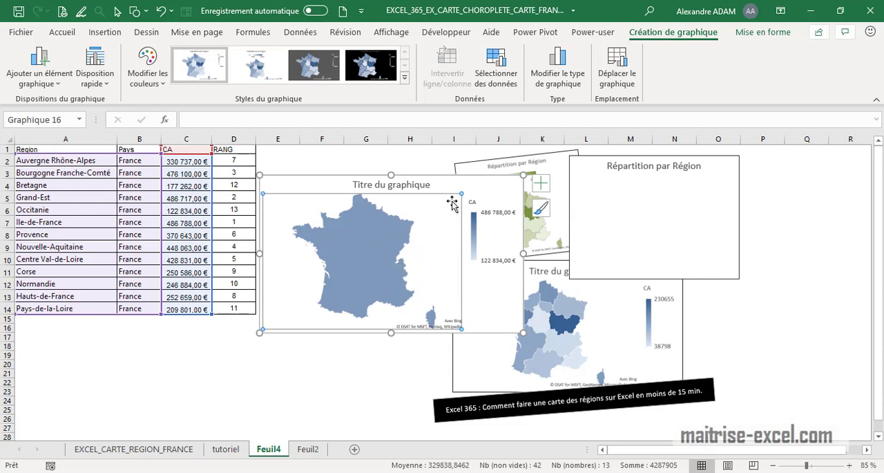
pyautogui.click(447, 176)
pyautogui.press('Delete')
pyautogui.press('Delete')
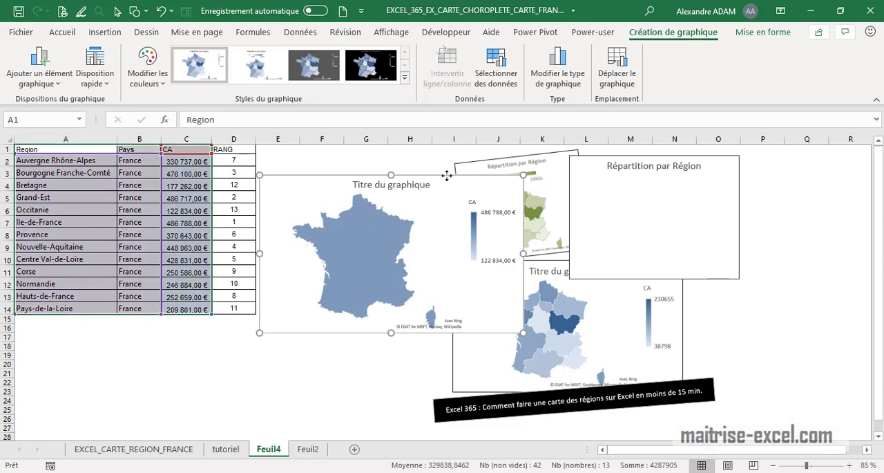
pyautogui.hotkey('ctrl', 'z')
pyautogui.click(350, 230)
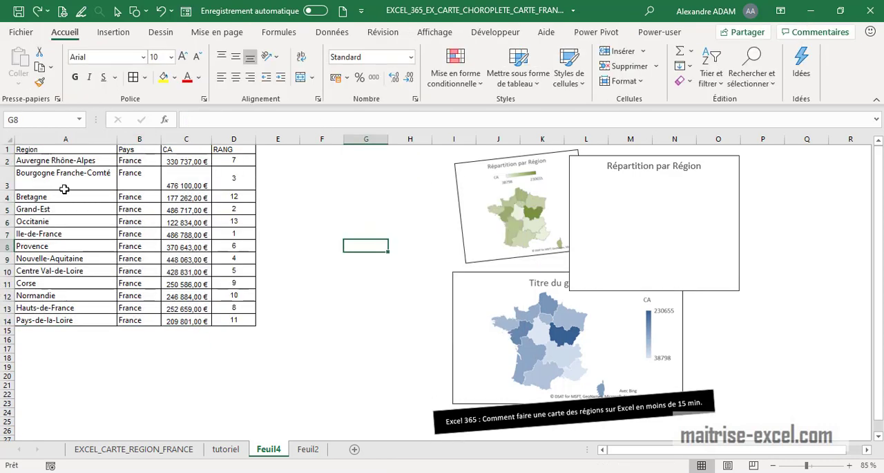
# Step: Insert a choropleth map from A1:C14 and open the formatting of its map series
pyautogui.moveTo(38, 150); pyautogui.dragTo(193, 321)
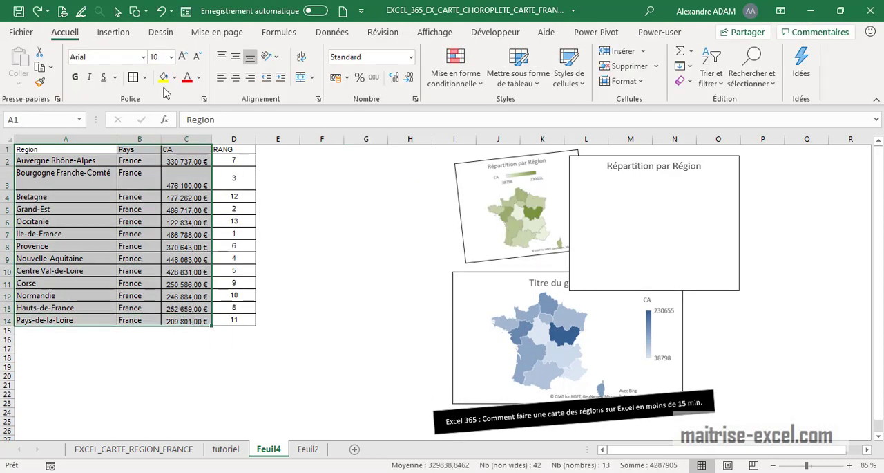
pyautogui.click(114, 32)
pyautogui.click(400, 66)
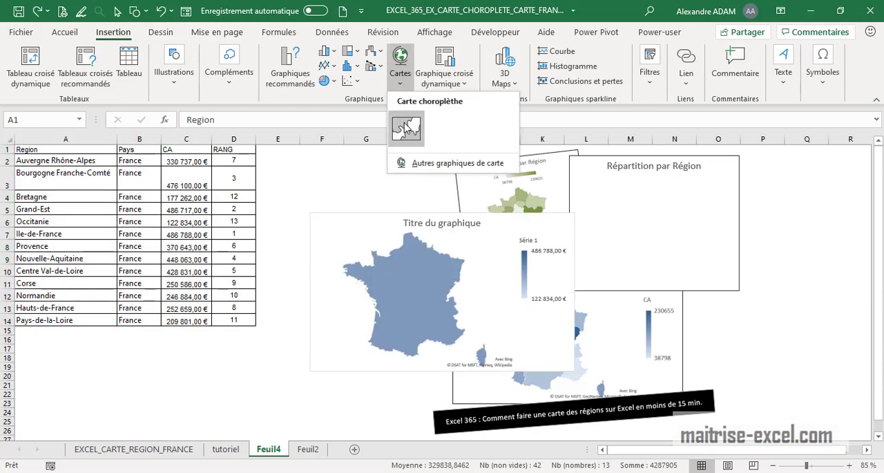
pyautogui.click(402, 124)
pyautogui.click(445, 271)
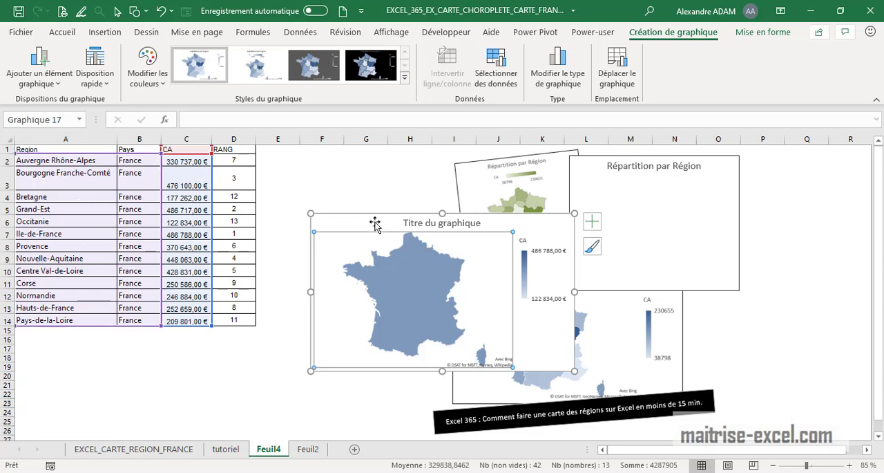
pyautogui.click(426, 272)
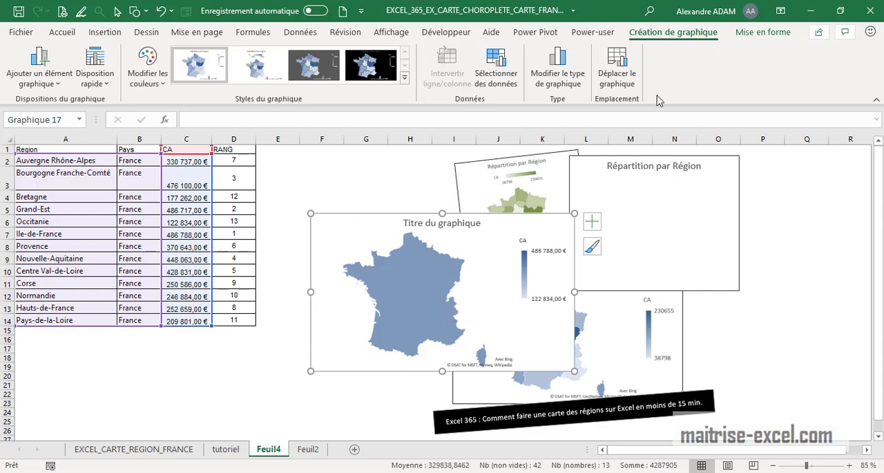
pyautogui.doubleClick(393, 293)
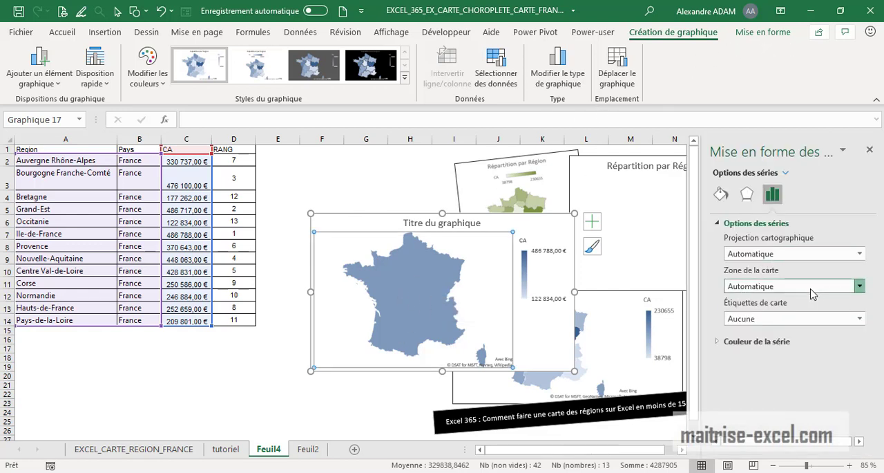
# Step: Try the map area options Pays/région, Plusieurs pays/régions, Monde and Seules les régions avec des données
pyautogui.click(823, 292)
pyautogui.click(800, 326)
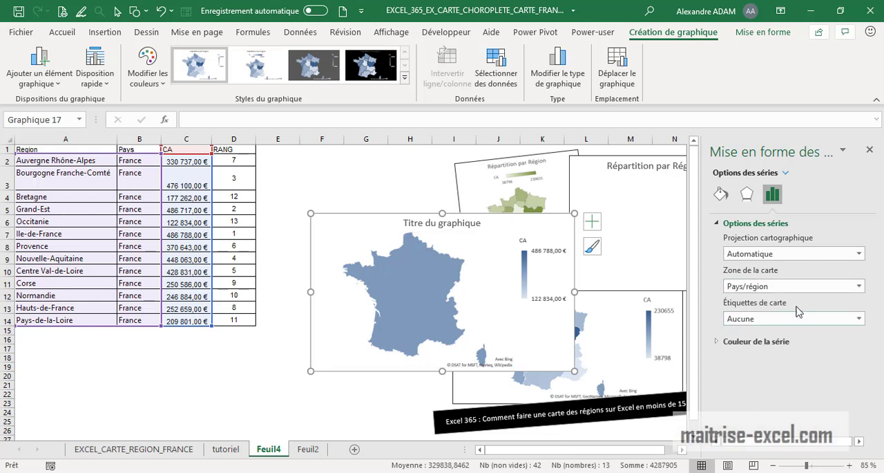
pyautogui.click(799, 286)
pyautogui.click(780, 321)
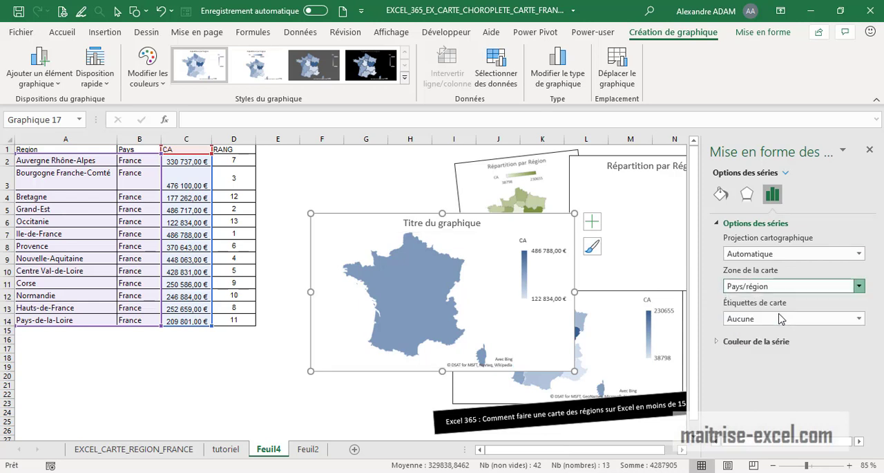
pyautogui.click(786, 287)
pyautogui.click(781, 338)
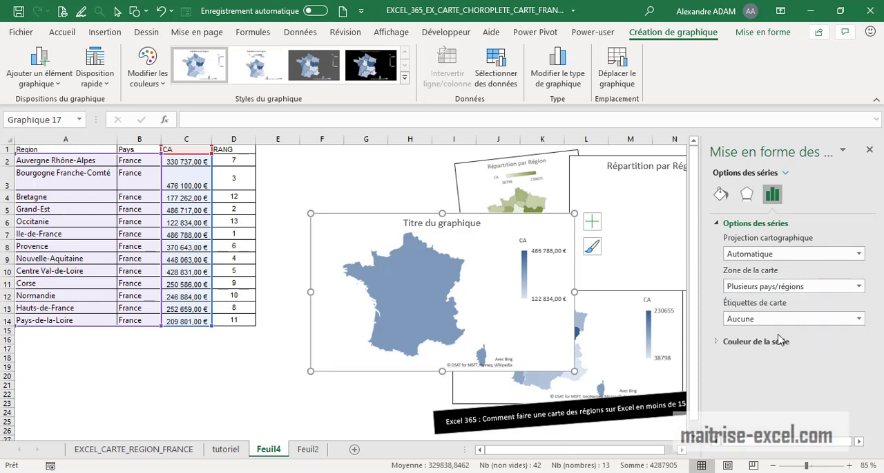
pyautogui.click(783, 287)
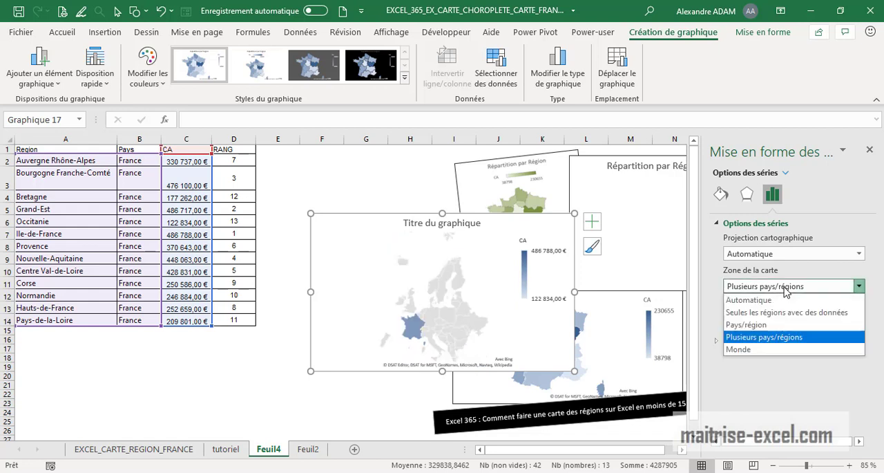
pyautogui.click(766, 351)
pyautogui.click(761, 287)
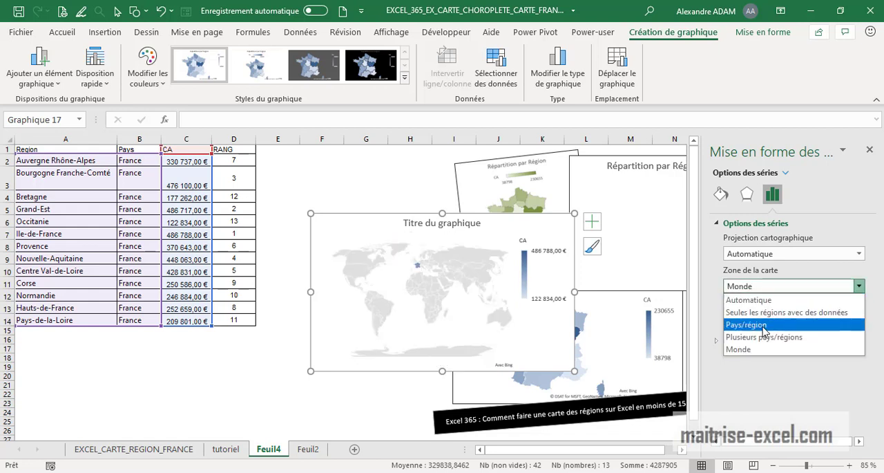
pyautogui.click(762, 337)
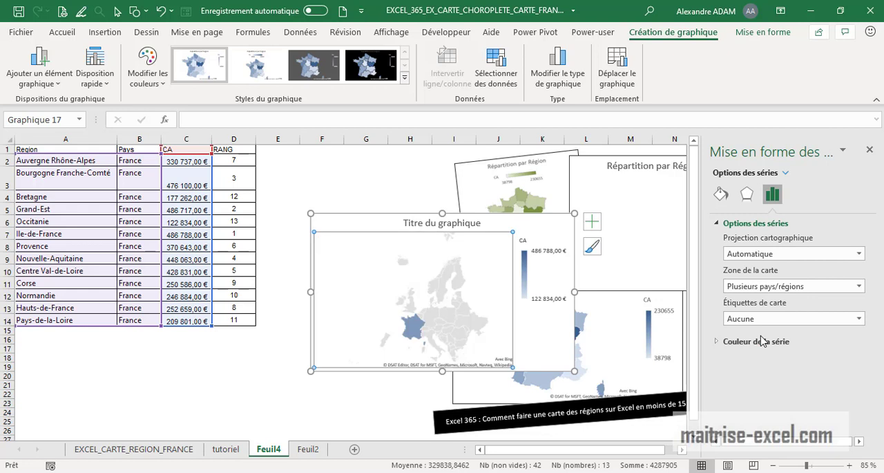
pyautogui.click(770, 287)
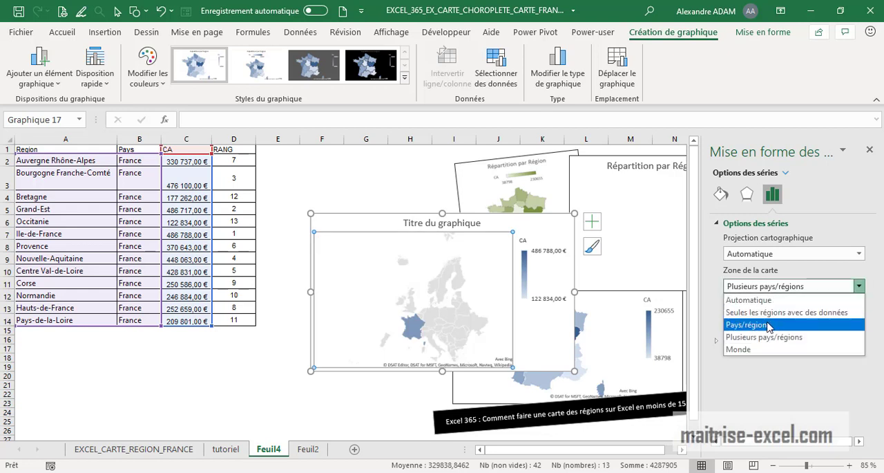
pyautogui.click(769, 325)
pyautogui.click(782, 289)
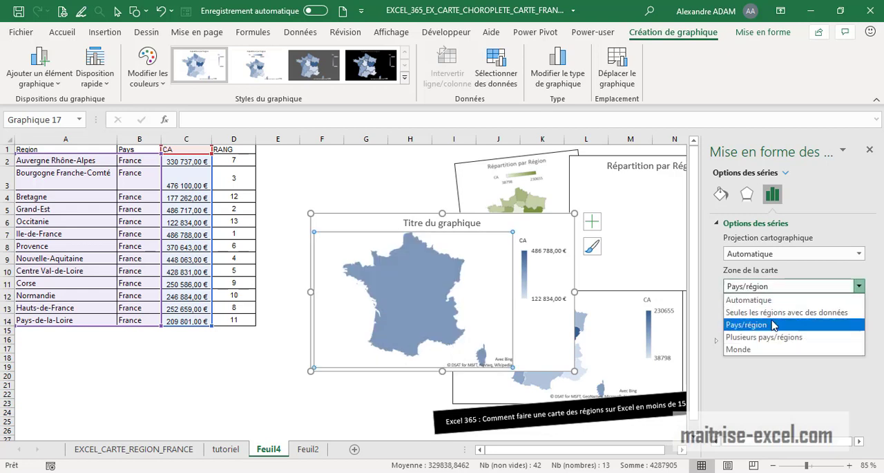
pyautogui.click(776, 312)
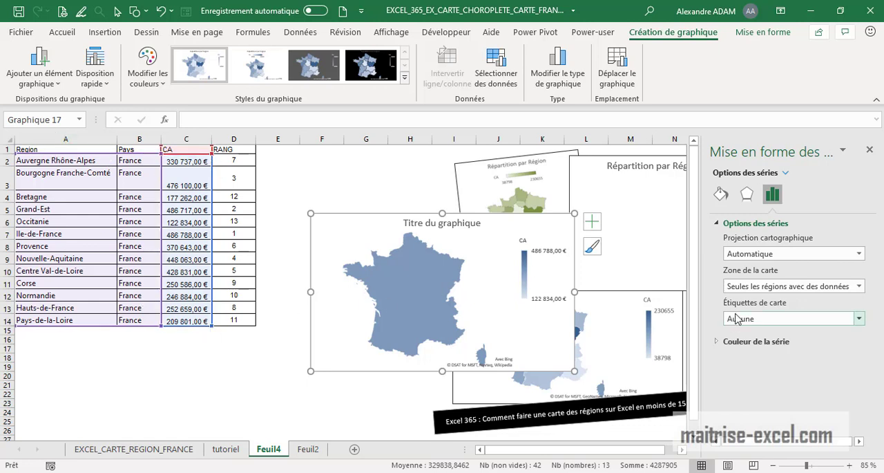
pyautogui.click(766, 286)
# Step: Delete the new map chart and deselect it
pyautogui.click(532, 223)
pyautogui.press('Delete')
pyautogui.click(278, 296)
# Step: Rename the column A header as Province
pyautogui.click(45, 150)
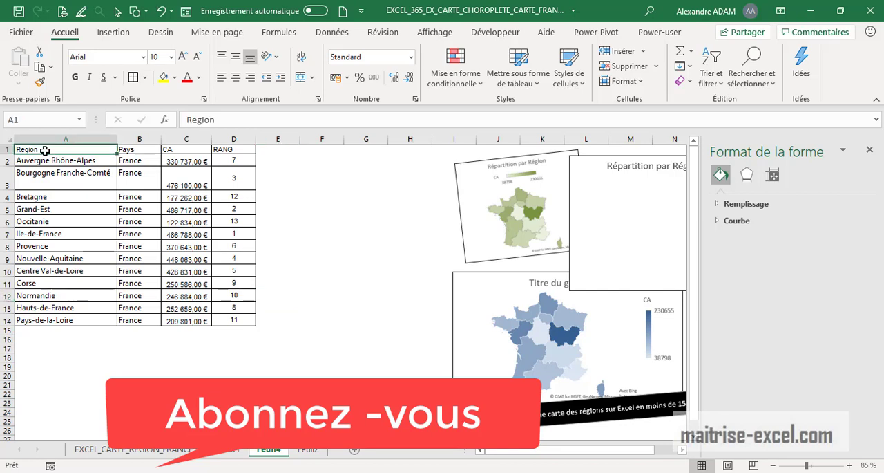
pyautogui.write('Provence')
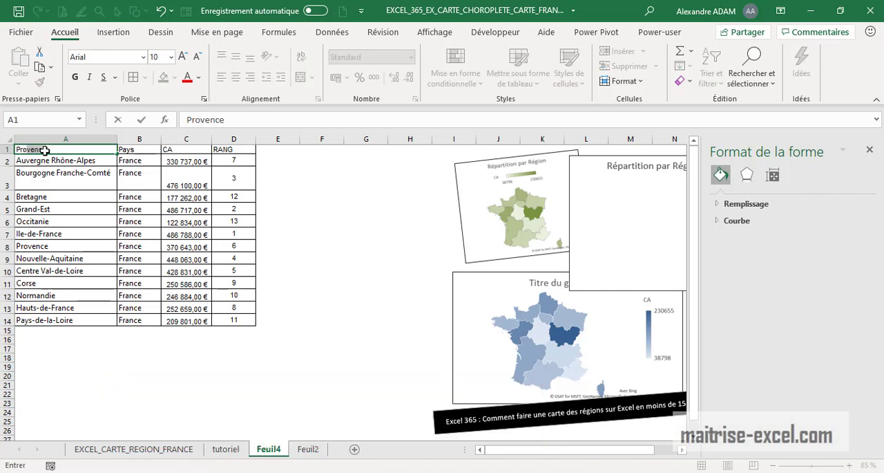
pyautogui.write('in')
pyautogui.press('Return')
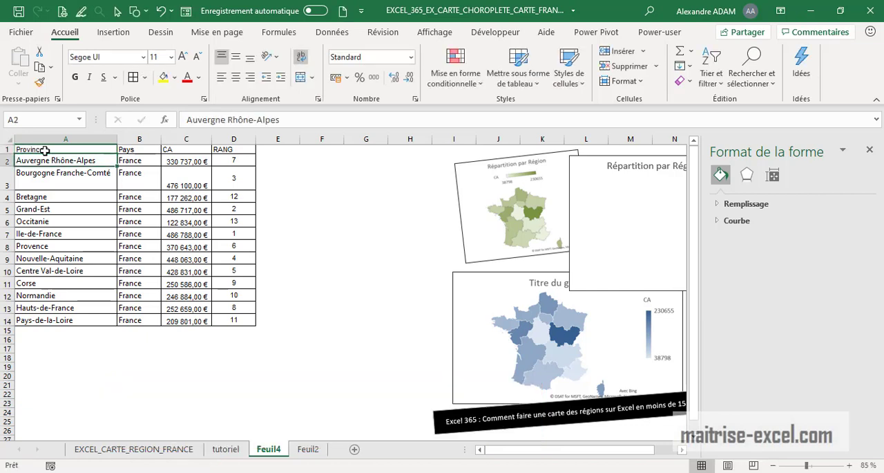
# Step: Insert a choropleth map from the Province, Pays and CA data in A1:C14 and move it up
pyautogui.moveTo(51, 149); pyautogui.dragTo(193, 322)
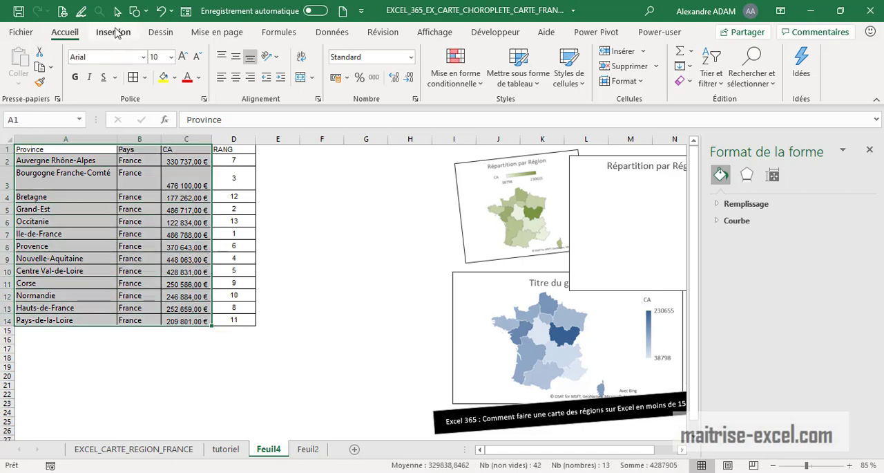
pyautogui.click(115, 32)
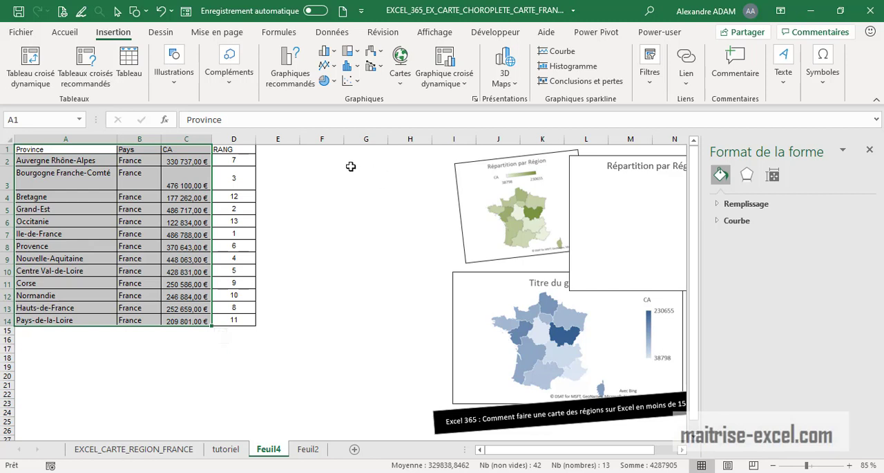
pyautogui.click(400, 87)
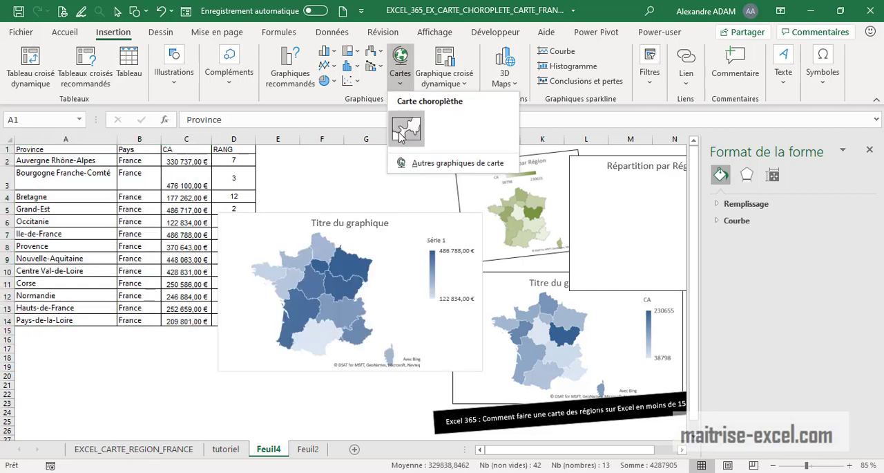
pyautogui.click(404, 129)
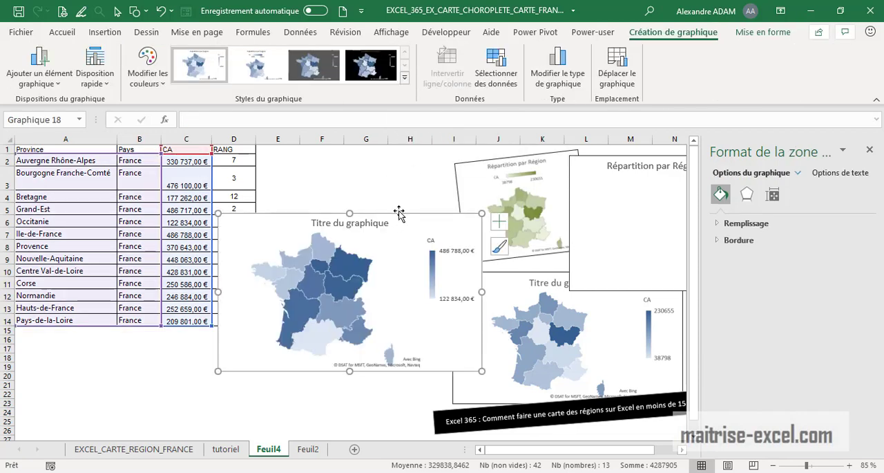
pyautogui.moveTo(399, 212); pyautogui.dragTo(484, 174)
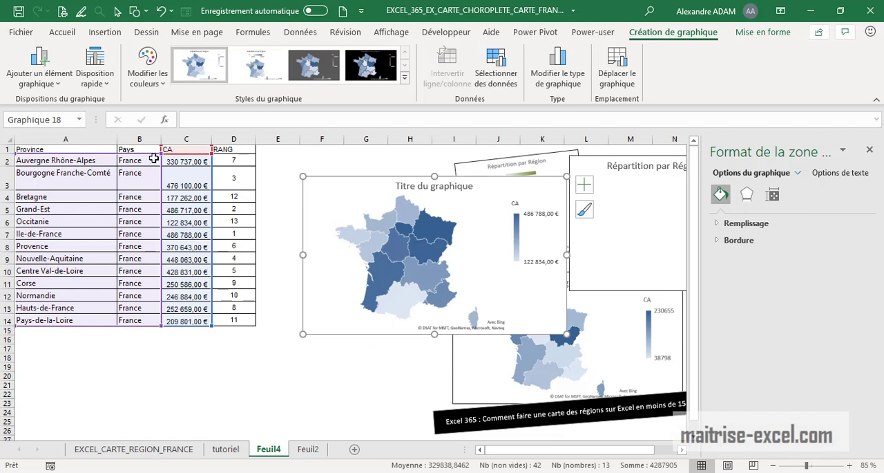
# Step: Move the map chart slightly to the left and select its data series
pyautogui.click(429, 256)
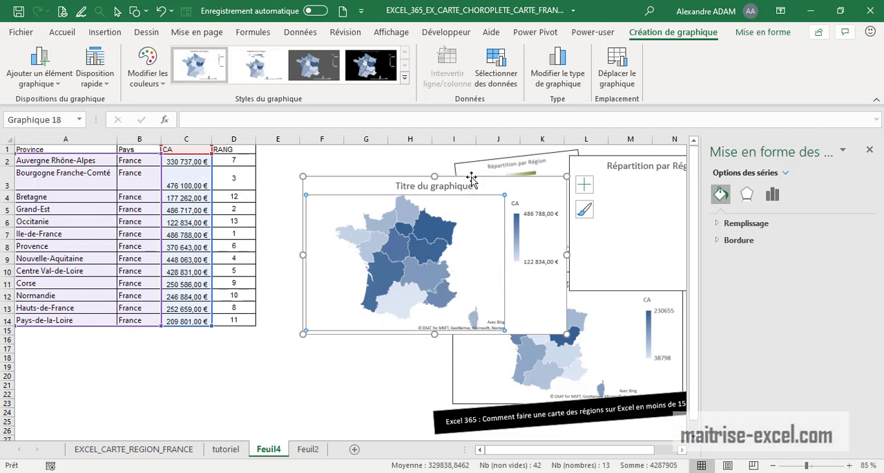
pyautogui.moveTo(472, 179); pyautogui.dragTo(440, 180)
pyautogui.click(358, 273)
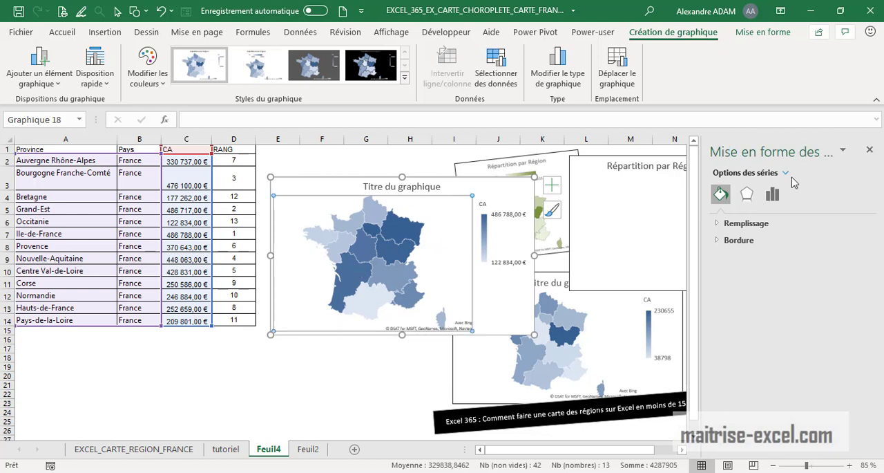
# Step: Try the Mercator, Miller and Albers map projections, returning the projection to Automatique
pyautogui.click(772, 196)
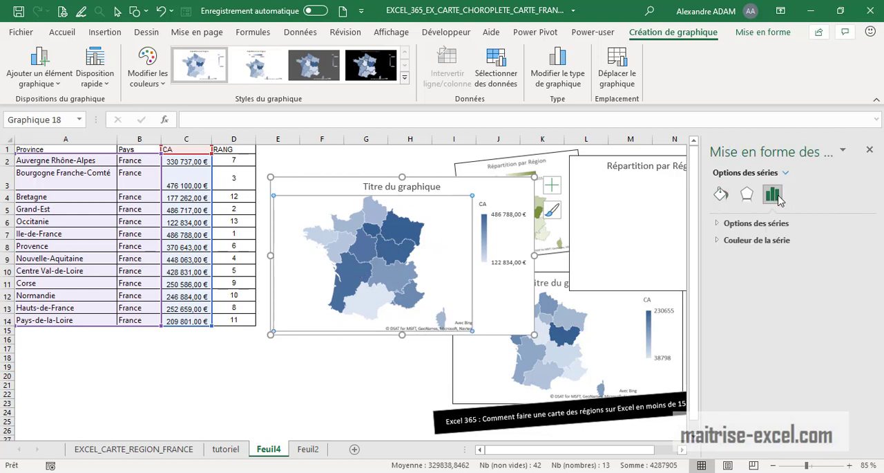
pyautogui.click(715, 223)
pyautogui.click(759, 255)
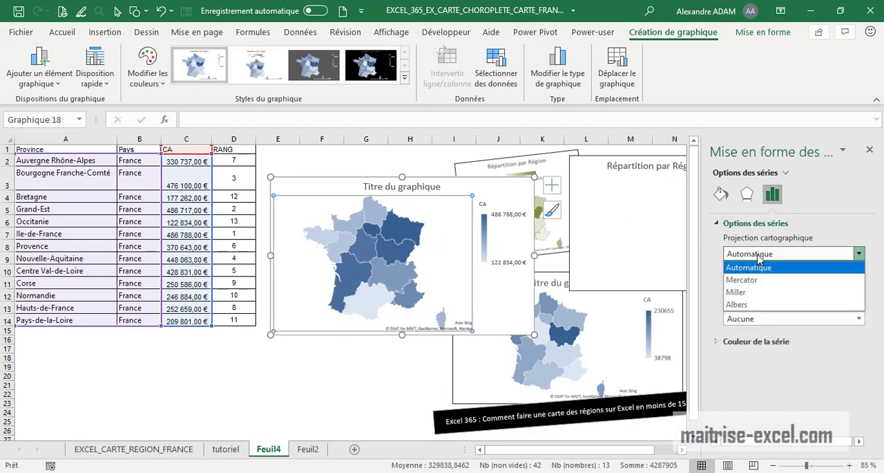
pyautogui.click(759, 255)
pyautogui.click(759, 254)
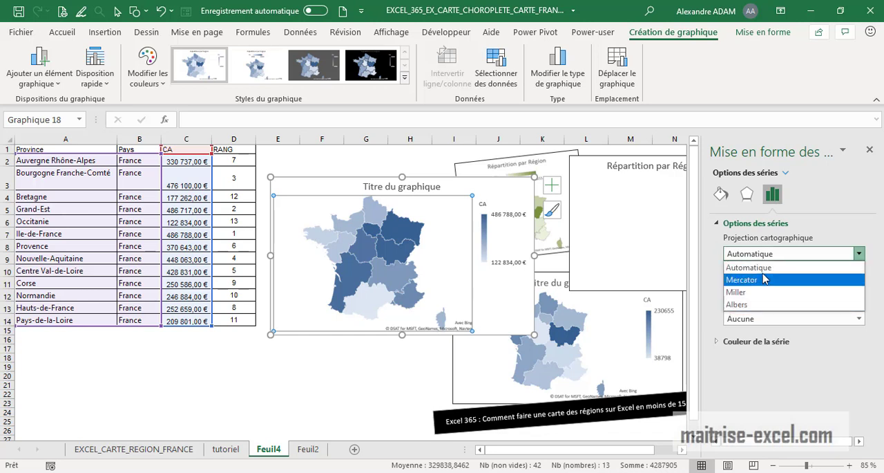
pyautogui.click(763, 279)
pyautogui.click(769, 254)
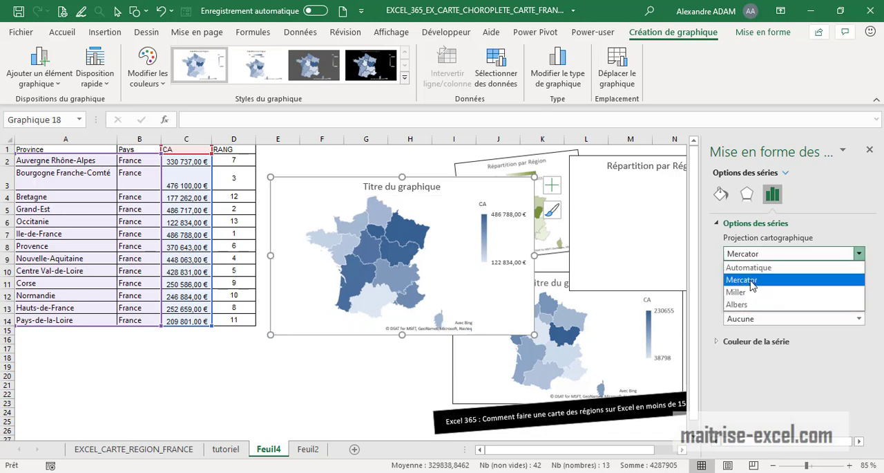
pyautogui.click(753, 292)
pyautogui.click(767, 256)
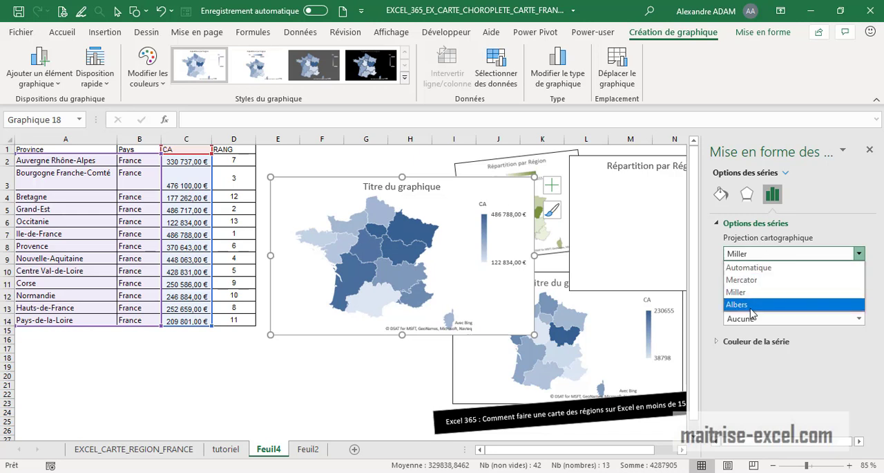
pyautogui.click(751, 306)
pyautogui.click(760, 254)
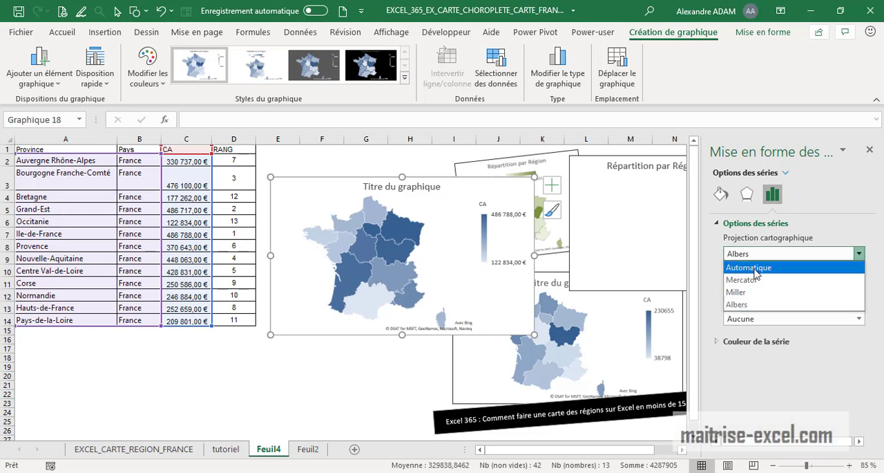
pyautogui.click(758, 267)
# Step: Compare the map area options and set the map area to Pays/région
pyautogui.click(776, 286)
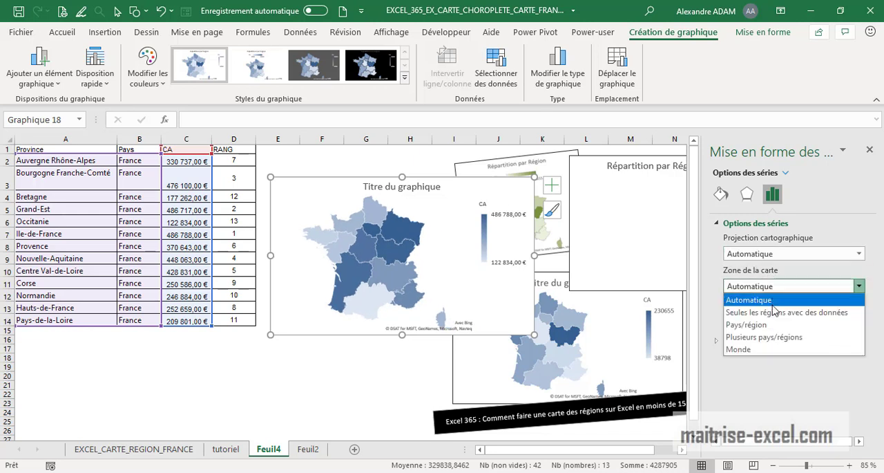
pyautogui.click(775, 312)
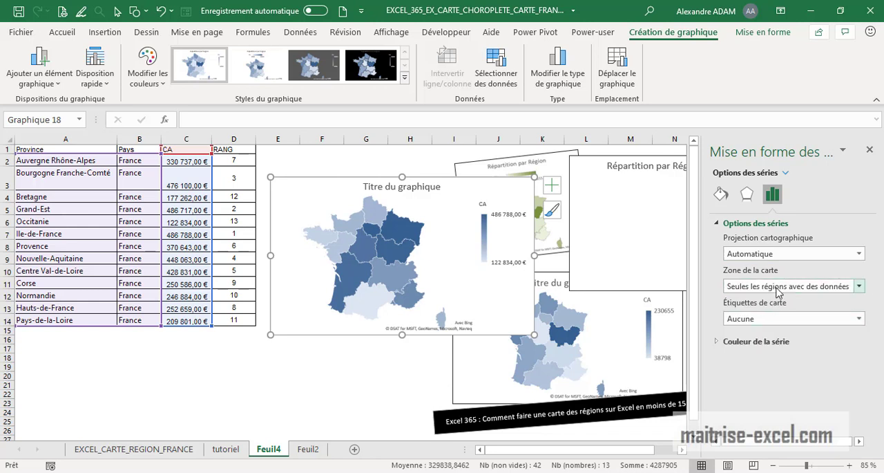
pyautogui.click(779, 289)
pyautogui.click(784, 326)
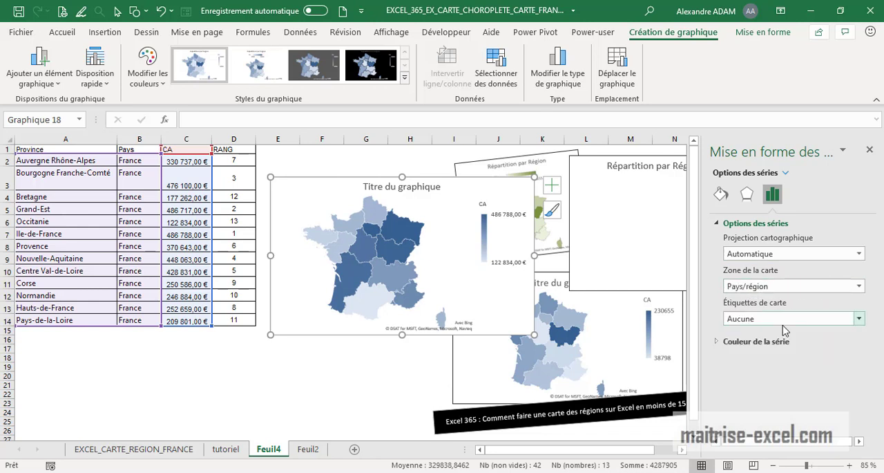
pyautogui.click(785, 286)
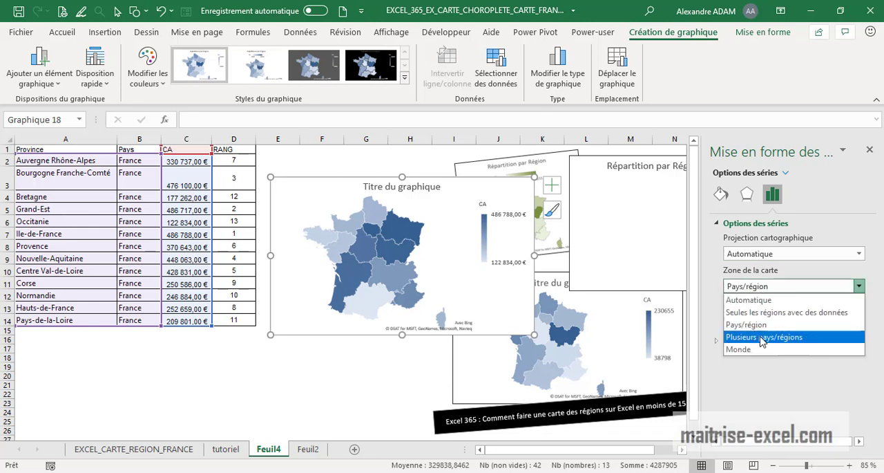
pyautogui.click(763, 336)
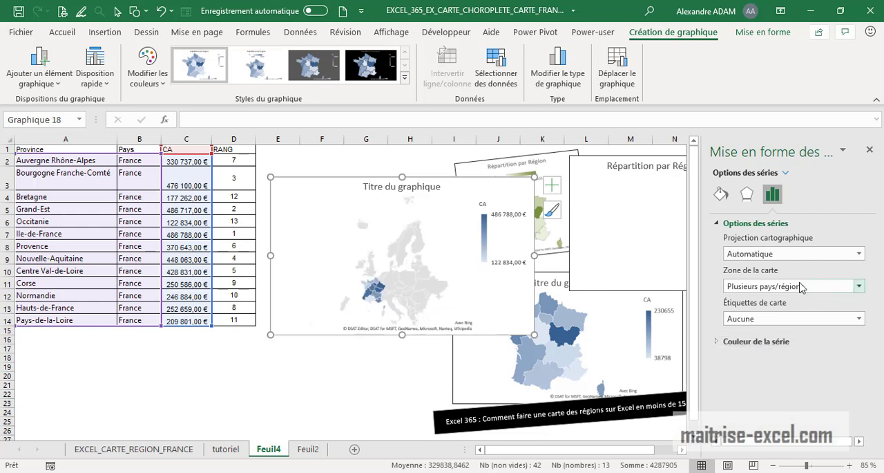
pyautogui.click(858, 286)
pyautogui.click(756, 350)
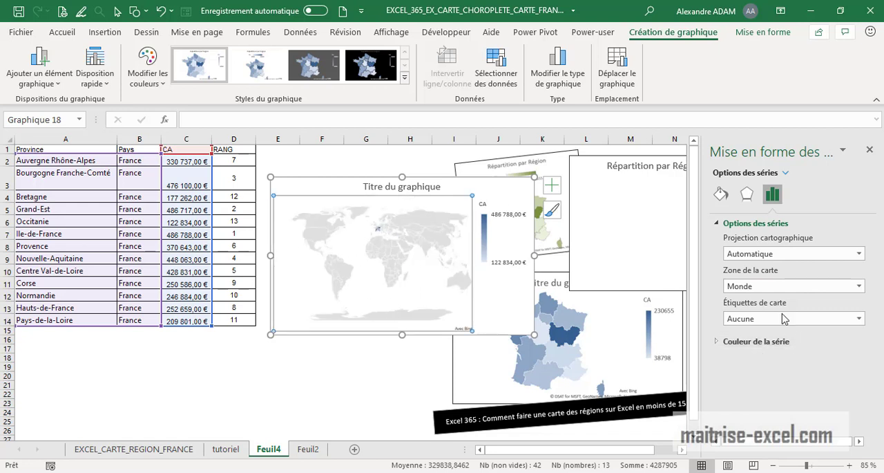
pyautogui.click(777, 289)
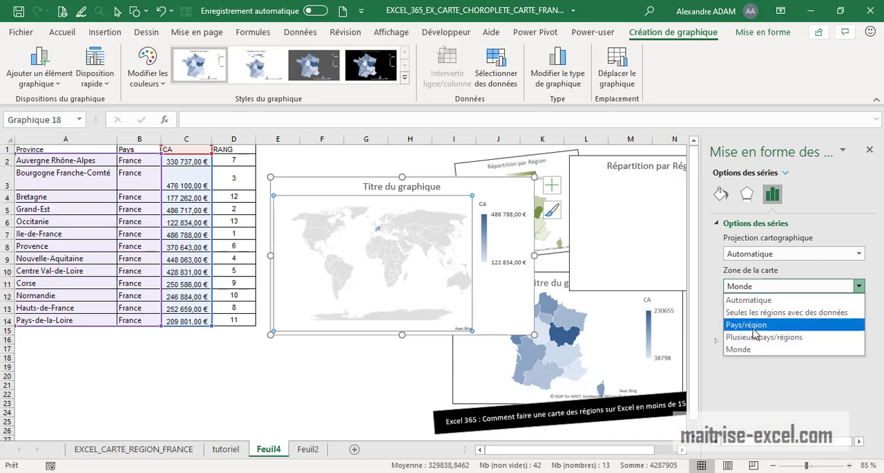
pyautogui.click(755, 326)
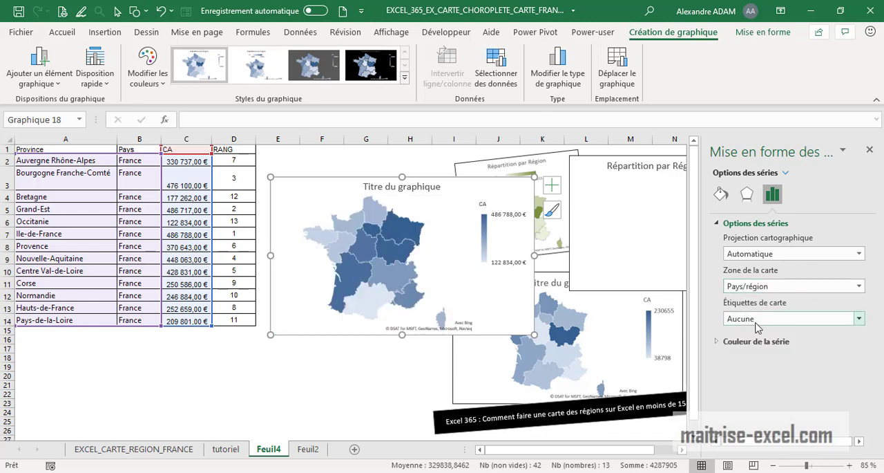
# Step: Set the map labels to Afficher tout after trying Ajustement optimal, then collapse the series options
pyautogui.click(763, 319)
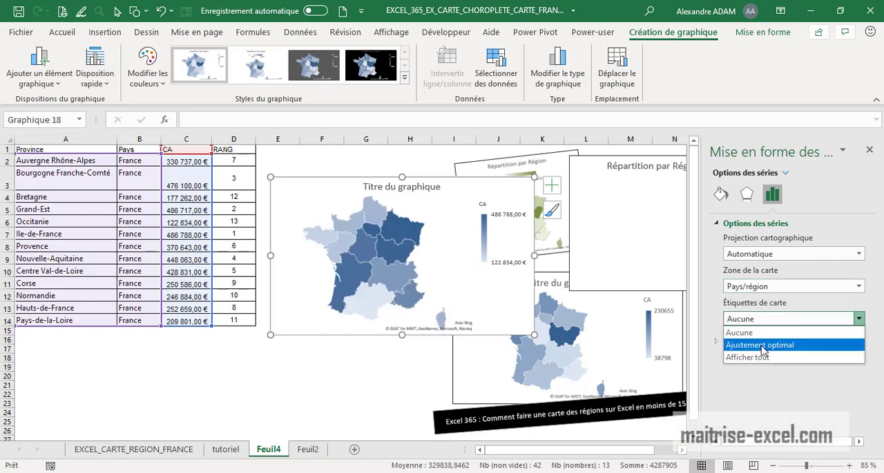
pyautogui.click(763, 345)
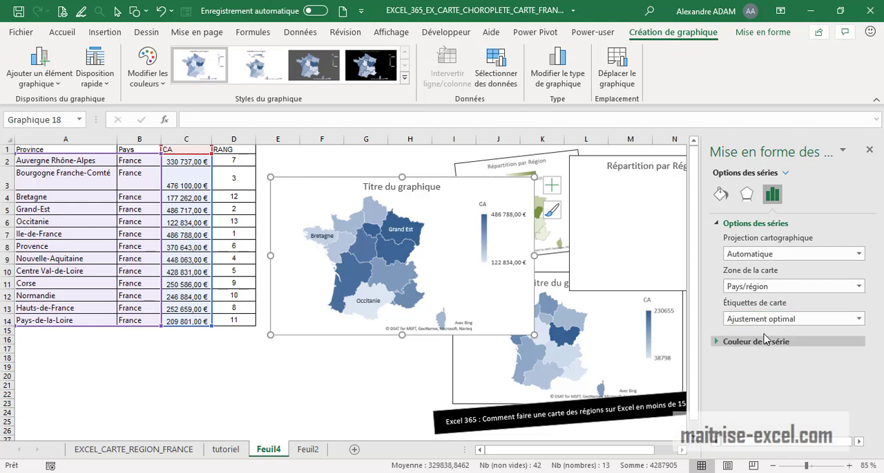
pyautogui.click(860, 318)
pyautogui.click(768, 357)
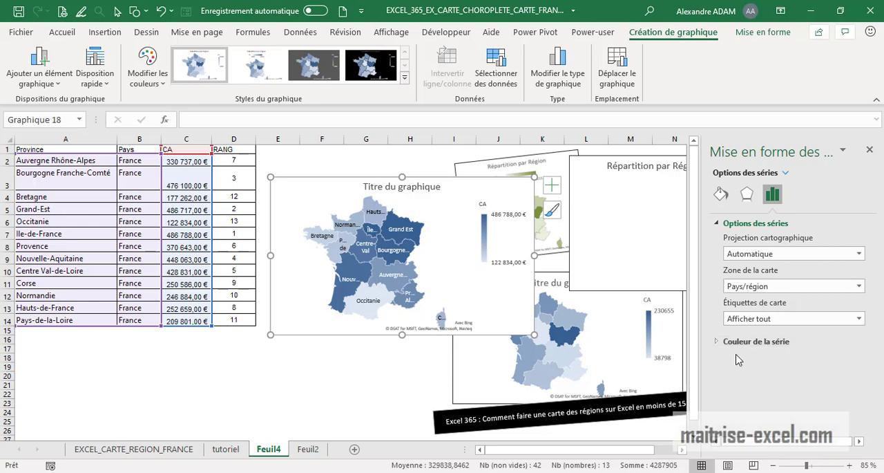
pyautogui.click(717, 223)
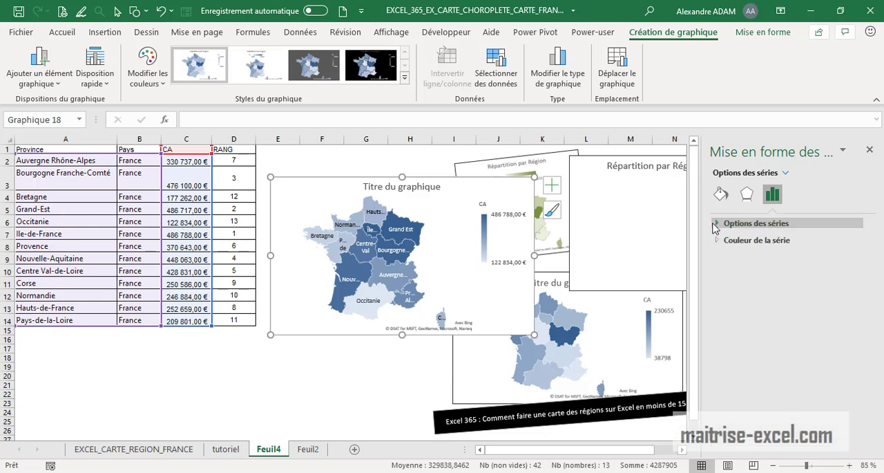
# Step: Reselect the map series and try the Divergent (3 couleurs) color scheme, reverting to Séquentiel (2 couleurs)
pyautogui.click(355, 396)
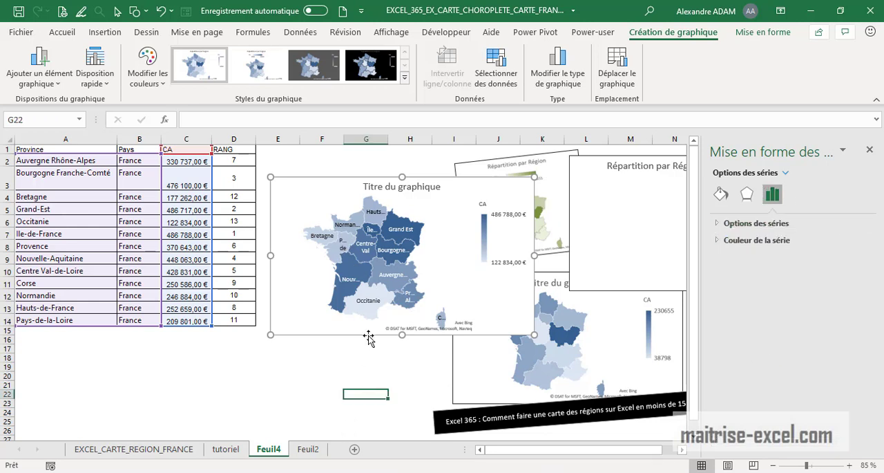
pyautogui.doubleClick(364, 271)
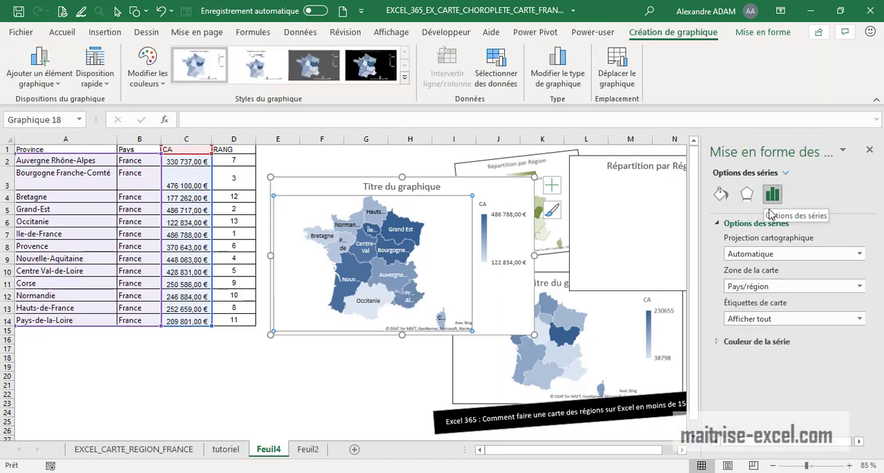
pyautogui.click(747, 223)
pyautogui.click(757, 240)
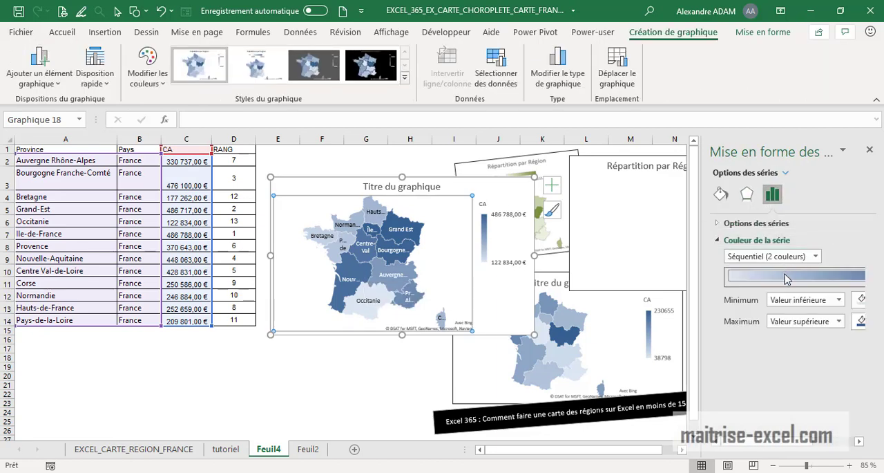
pyautogui.click(819, 258)
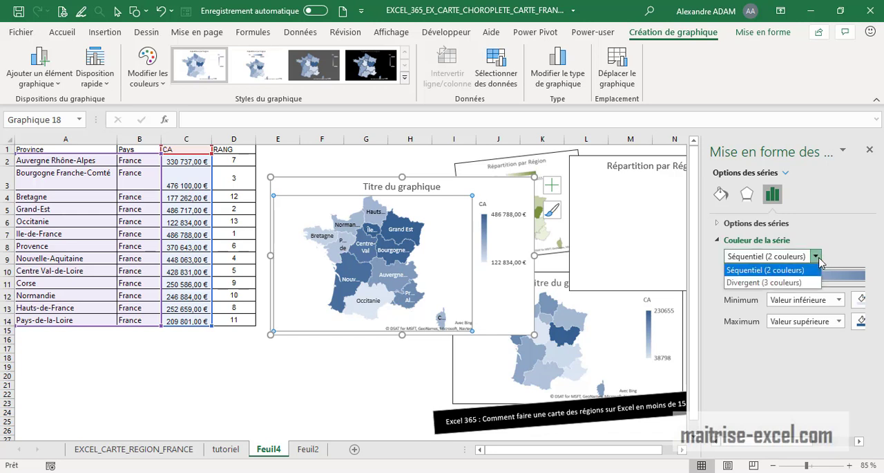
pyautogui.click(814, 281)
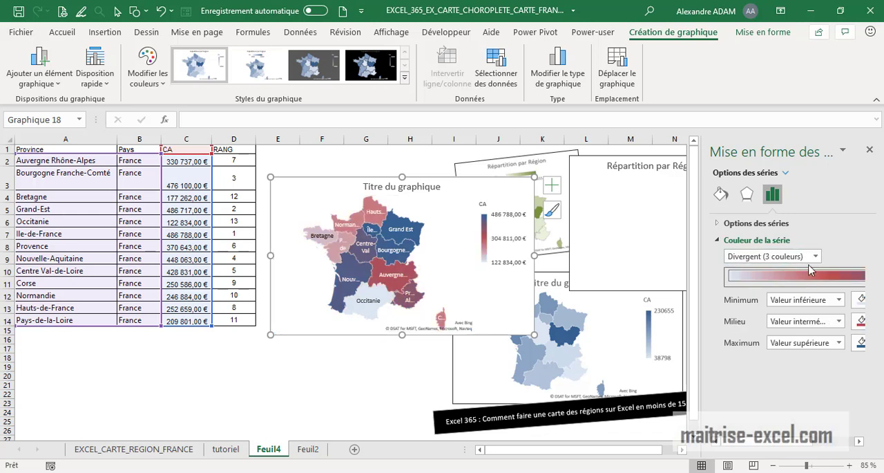
pyautogui.click(814, 257)
pyautogui.click(795, 269)
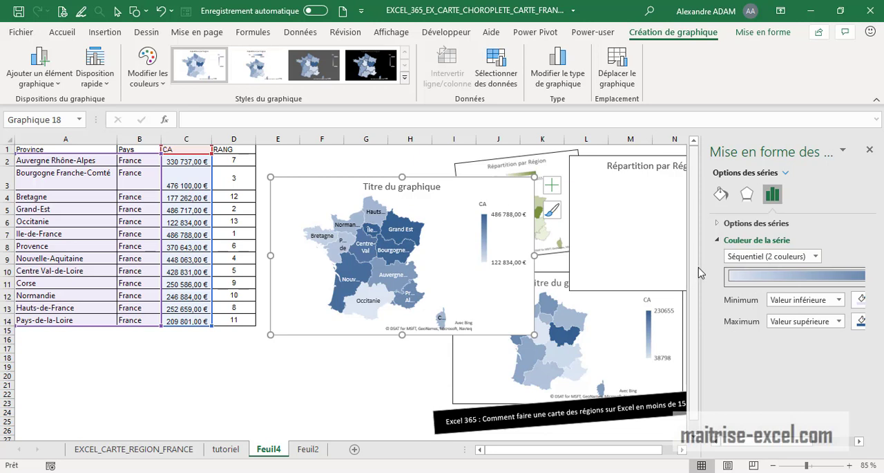
# Step: Widen the format pane and examine the minimum and maximum color palettes of the series
pyautogui.moveTo(701, 268); pyautogui.dragTo(579, 263)
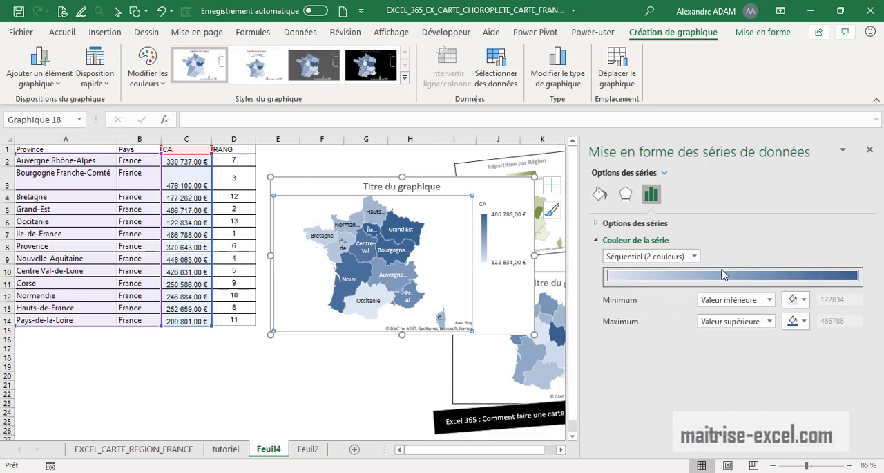
pyautogui.click(803, 321)
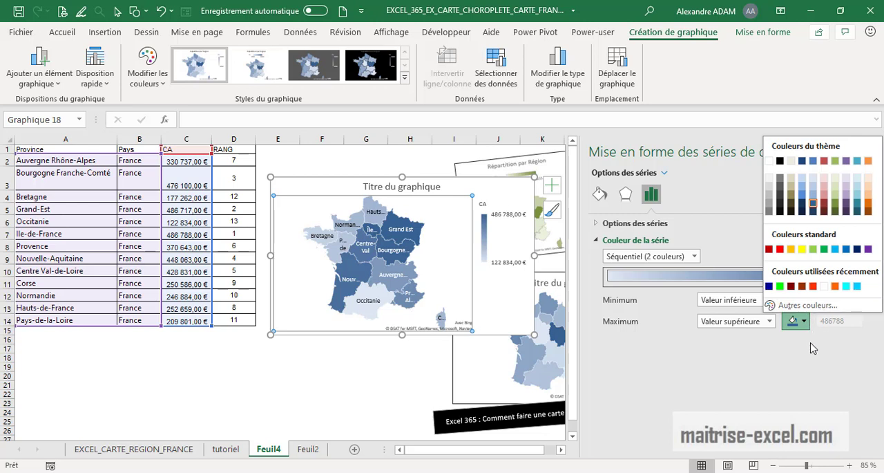
pyautogui.click(764, 363)
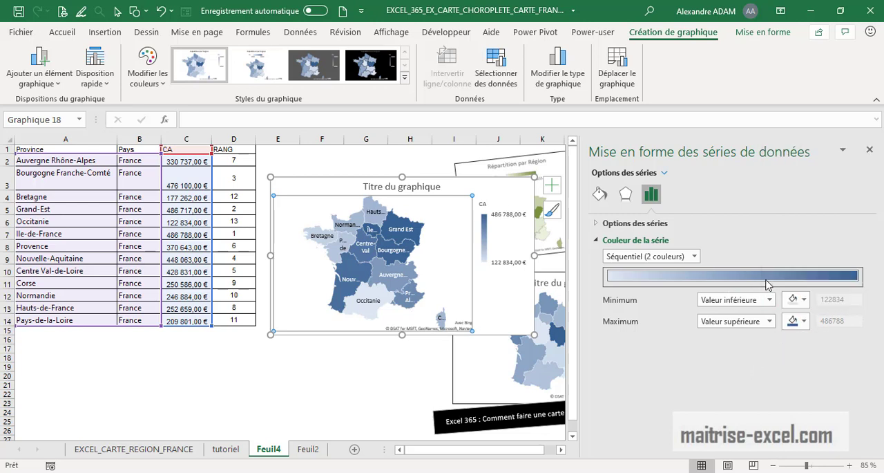
pyautogui.click(802, 299)
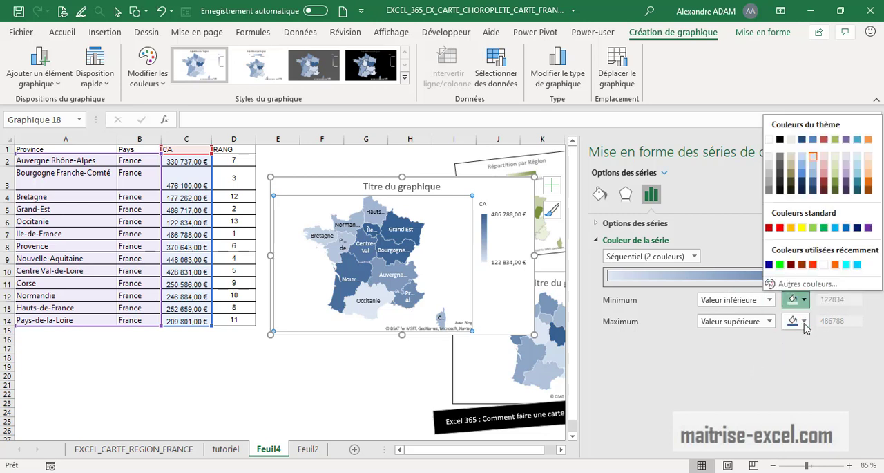
pyautogui.click(805, 329)
pyautogui.click(804, 322)
pyautogui.click(793, 361)
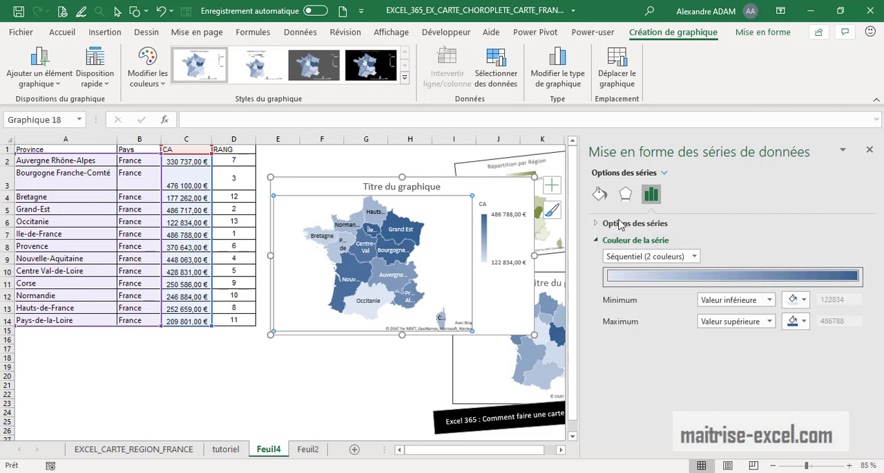
# Step: Examine the series effects, fill and border options, then deselect the chart
pyautogui.click(626, 194)
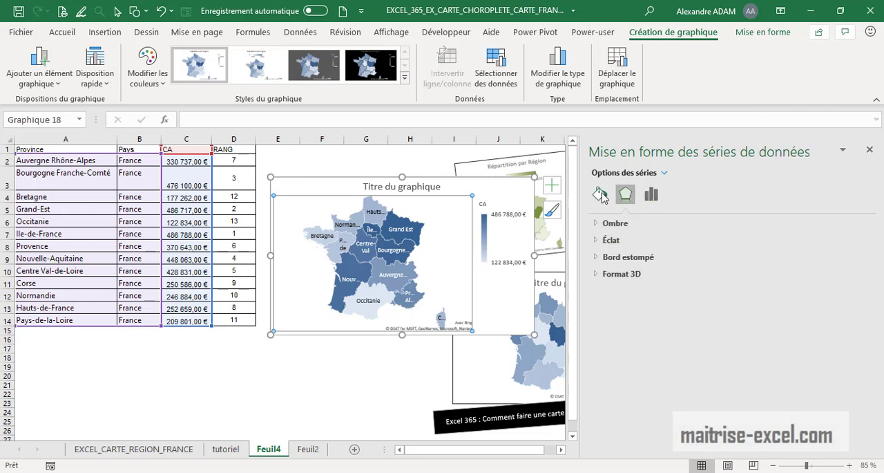
pyautogui.click(601, 195)
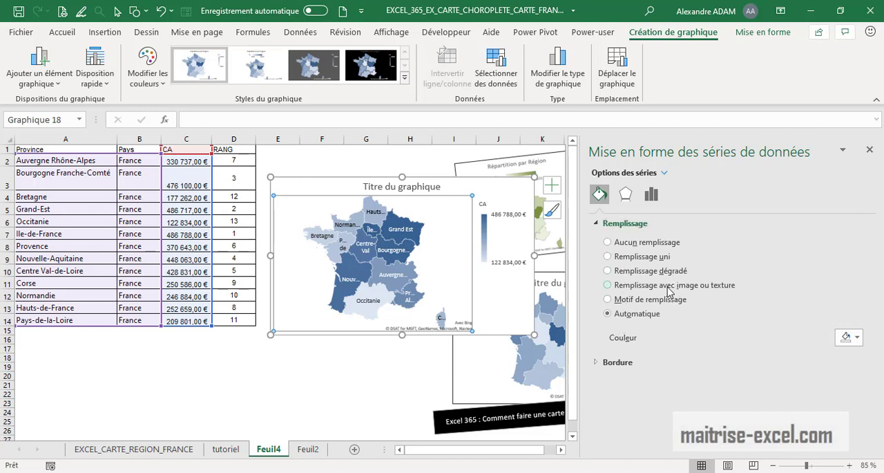
pyautogui.click(602, 225)
pyautogui.click(600, 242)
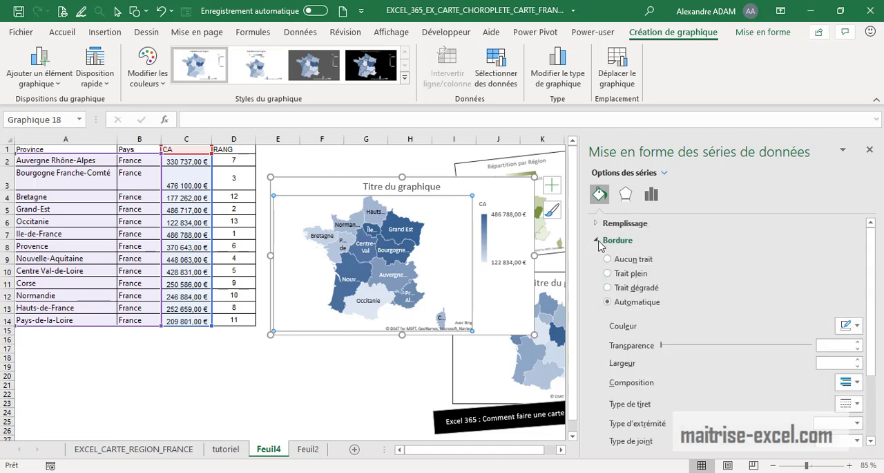
pyautogui.click(358, 361)
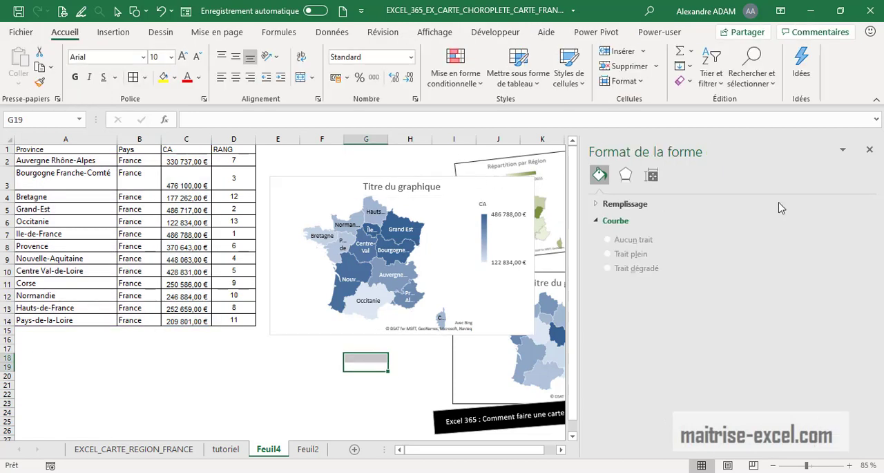
# Step: Fill the Grand Est region of the map with solid red fill
pyautogui.click(870, 150)
pyautogui.click(735, 199)
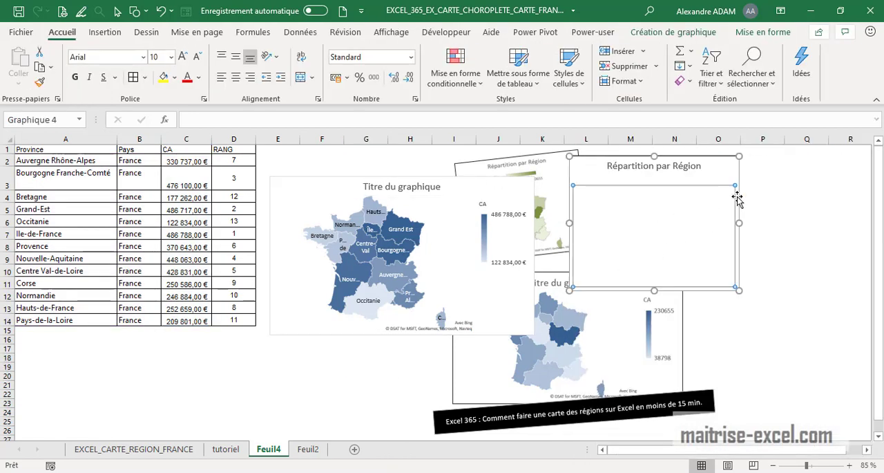
pyautogui.click(339, 266)
pyautogui.click(359, 274)
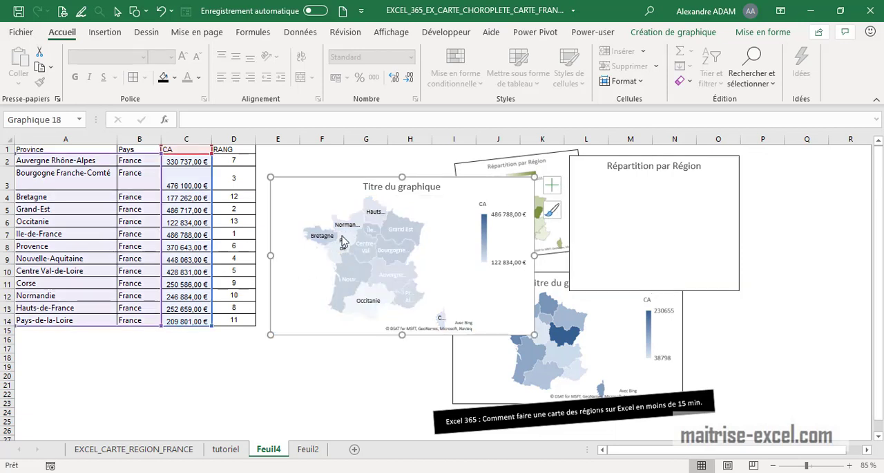
pyautogui.doubleClick(421, 232)
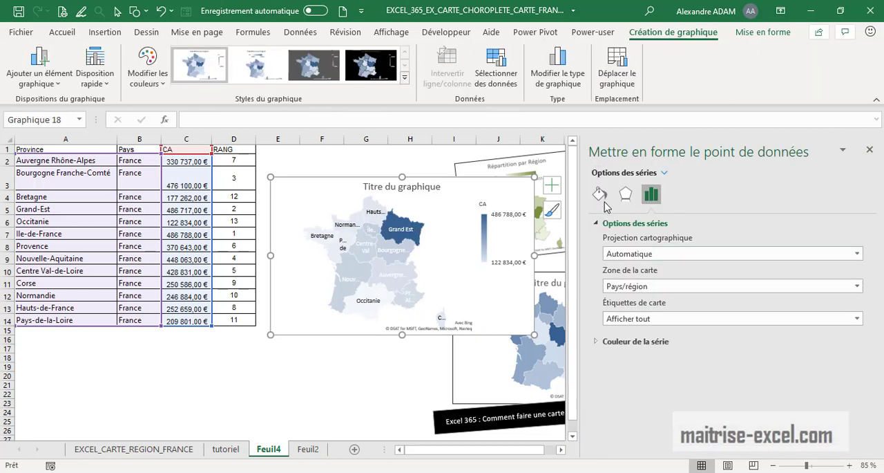
pyautogui.click(600, 195)
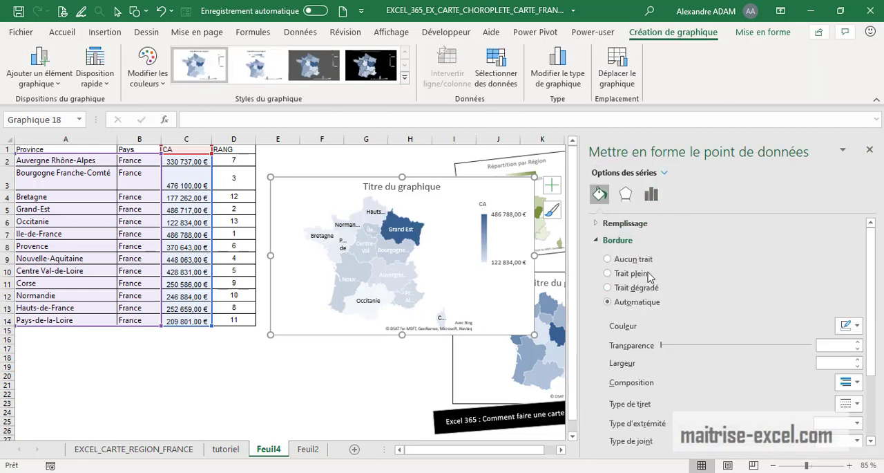
pyautogui.click(598, 240)
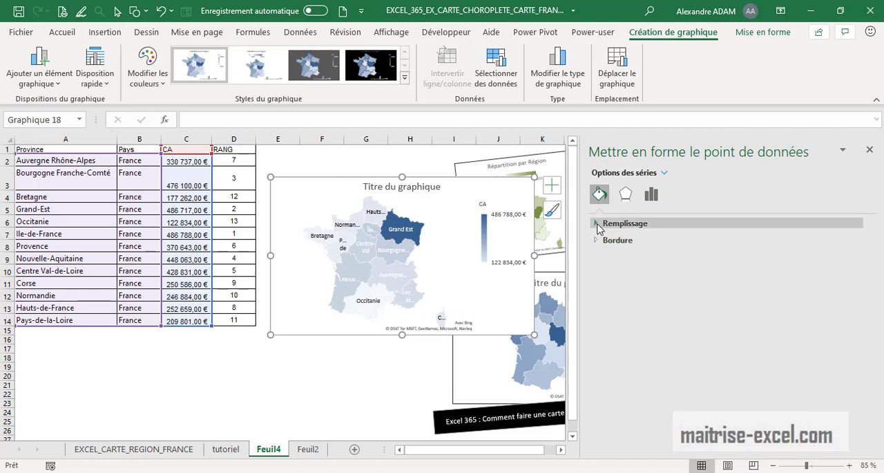
pyautogui.click(611, 222)
pyautogui.click(649, 256)
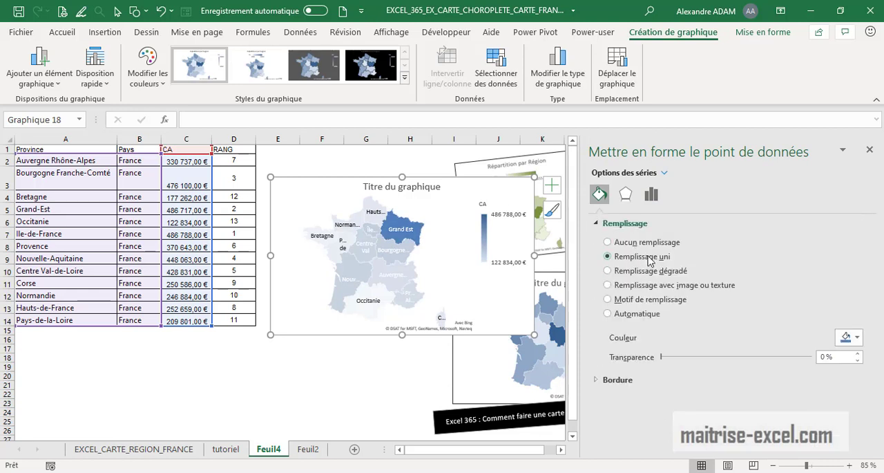
pyautogui.click(858, 338)
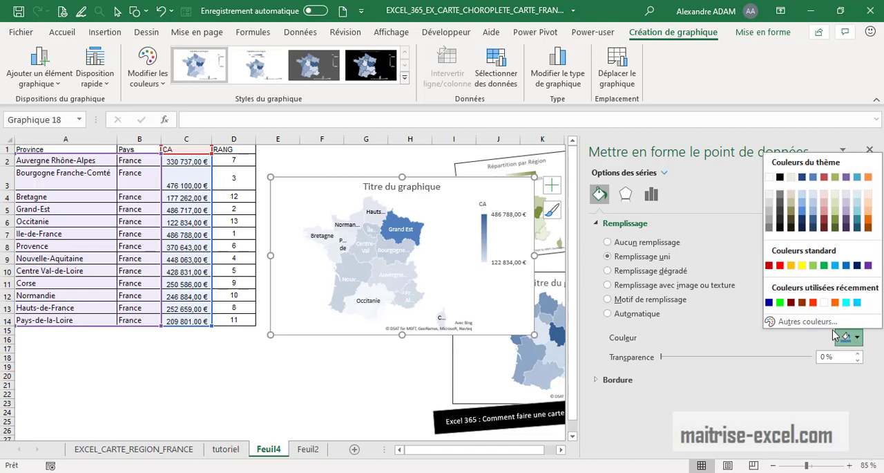
pyautogui.click(781, 266)
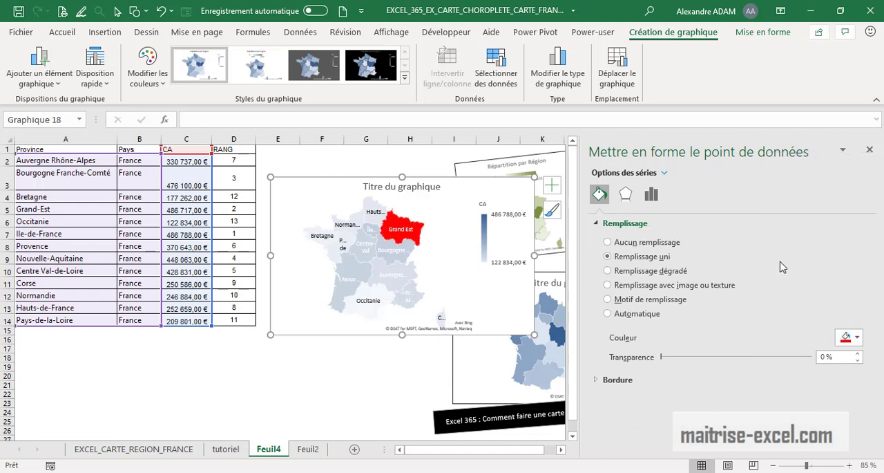
pyautogui.click(367, 367)
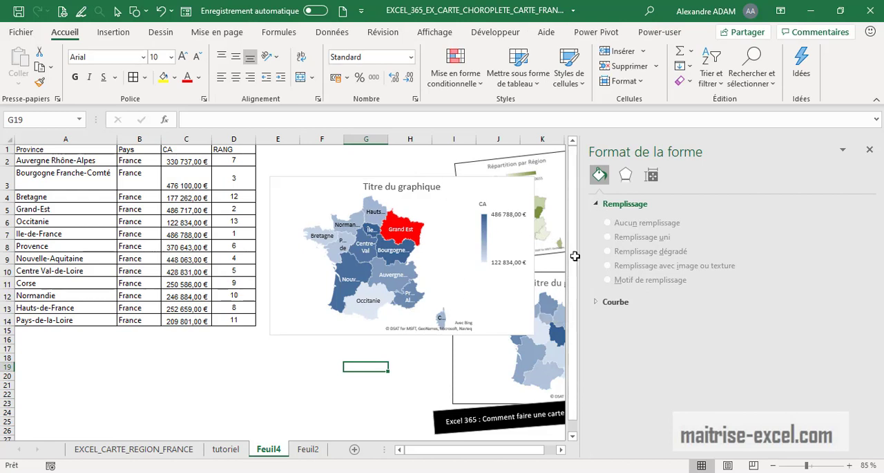
# Step: Examine the map's chart element options for the title, data labels and legend
pyautogui.click(870, 151)
pyautogui.click(526, 249)
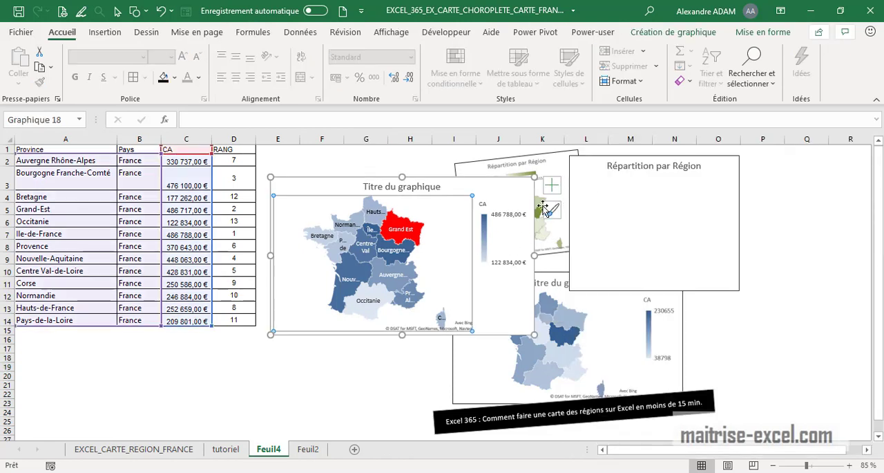
pyautogui.click(553, 188)
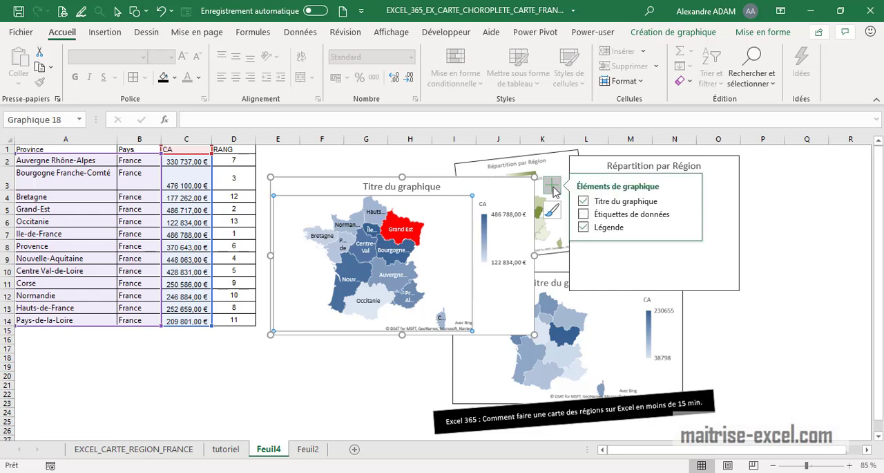
pyautogui.click(599, 216)
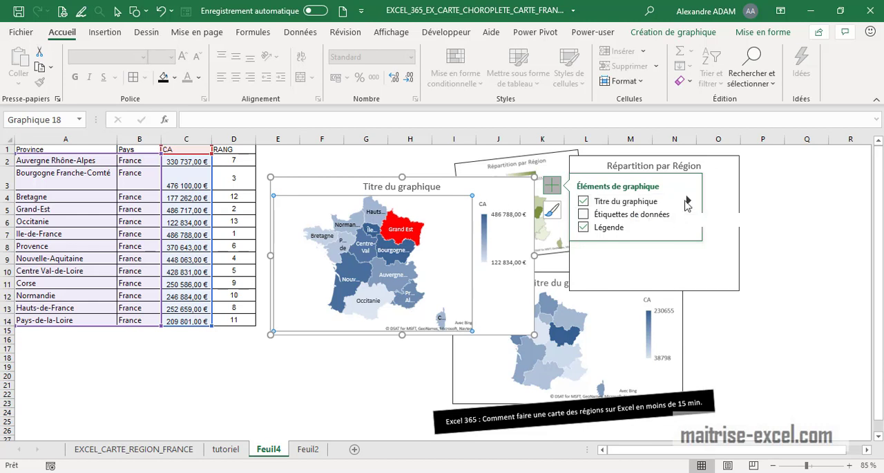
pyautogui.click(688, 200)
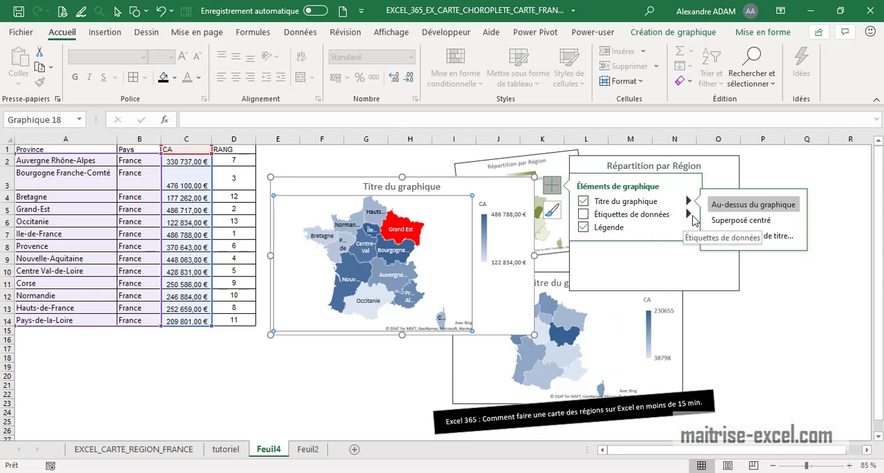
pyautogui.click(690, 215)
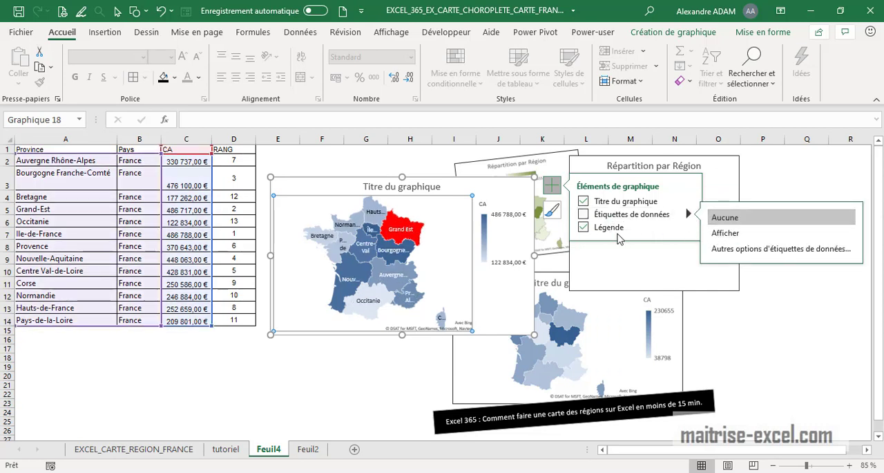
pyautogui.click(688, 227)
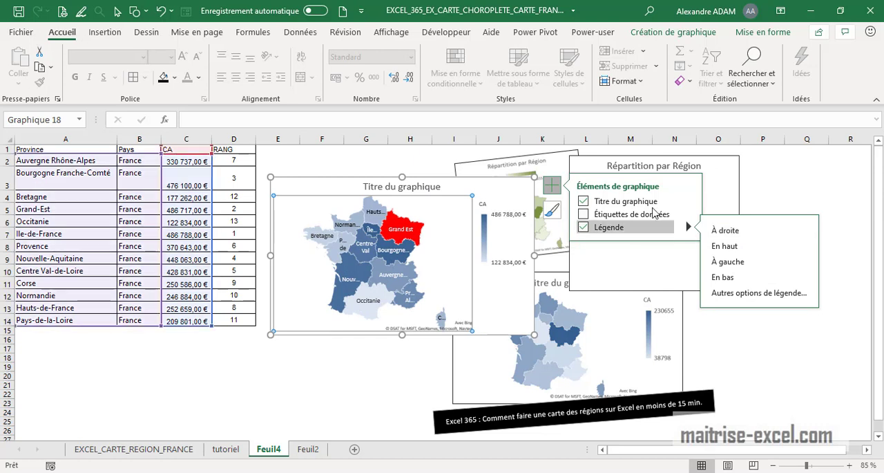
# Step: Browse the map's chart styles and color palettes without applying any, then deselect the chart
pyautogui.click(553, 211)
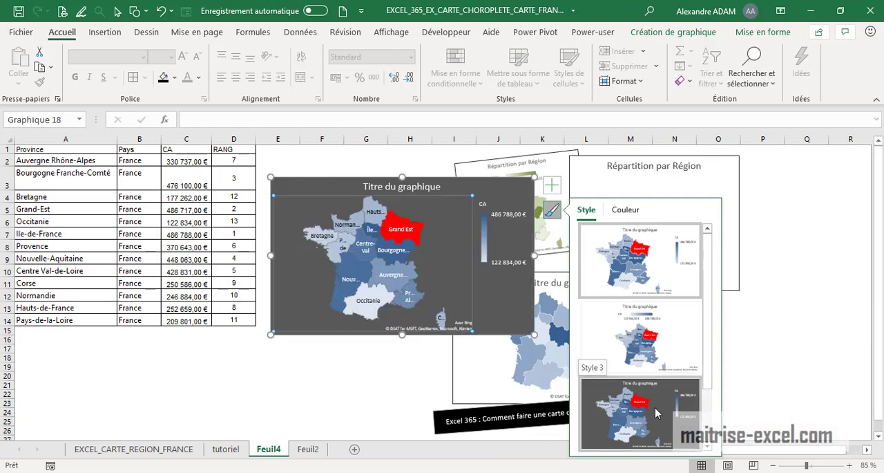
pyautogui.scroll(-1, 657, 412)
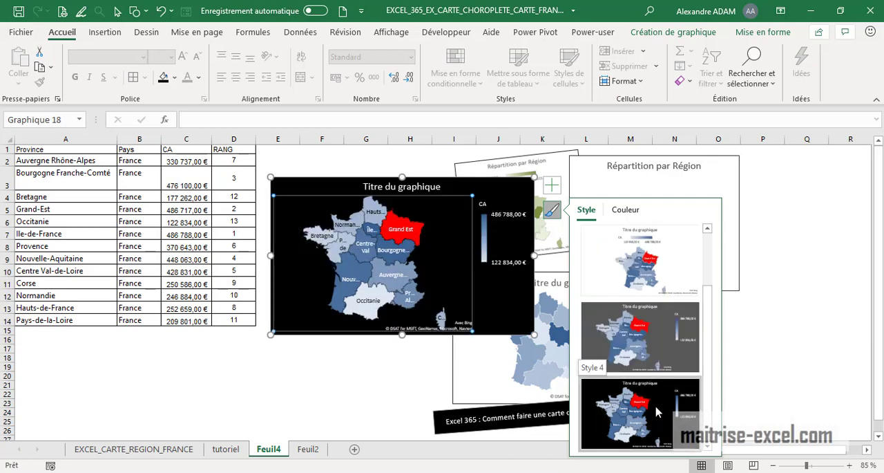
pyautogui.click(626, 210)
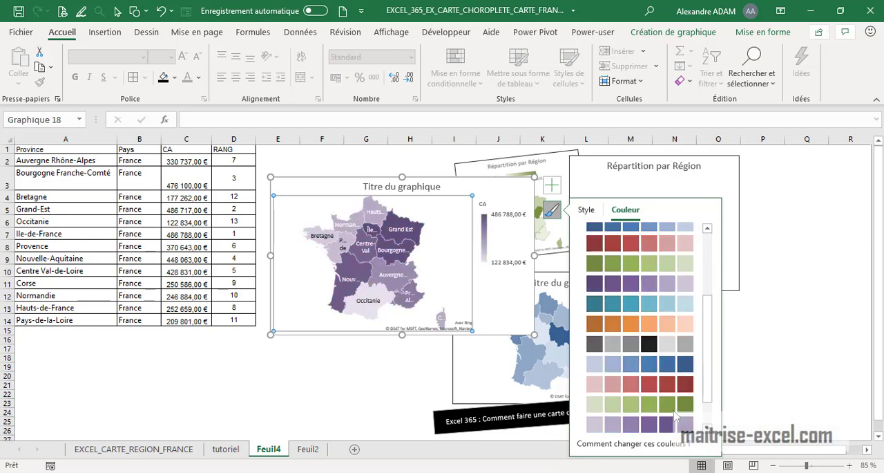
pyautogui.scroll(-3, 674, 394)
pyautogui.scroll(-2, 663, 387)
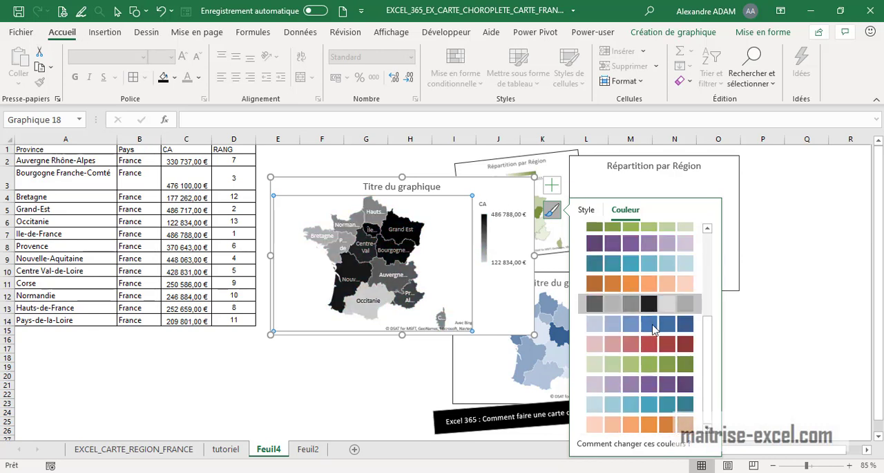
pyautogui.scroll(6, 642, 352)
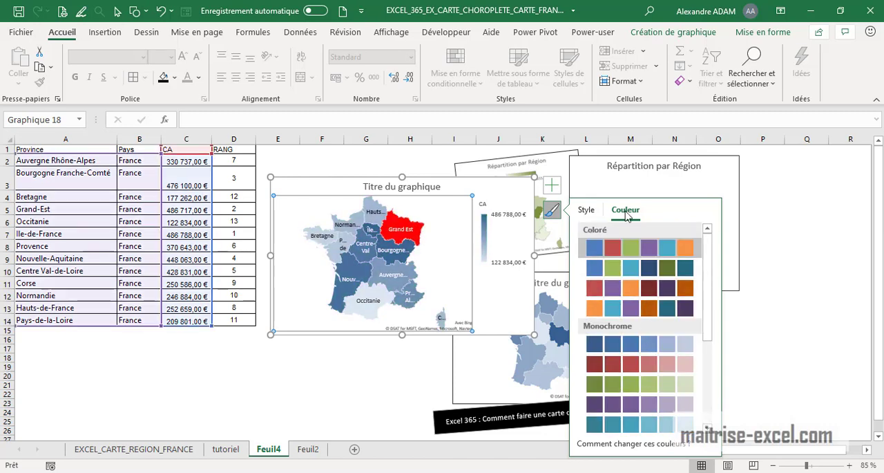
pyautogui.click(588, 211)
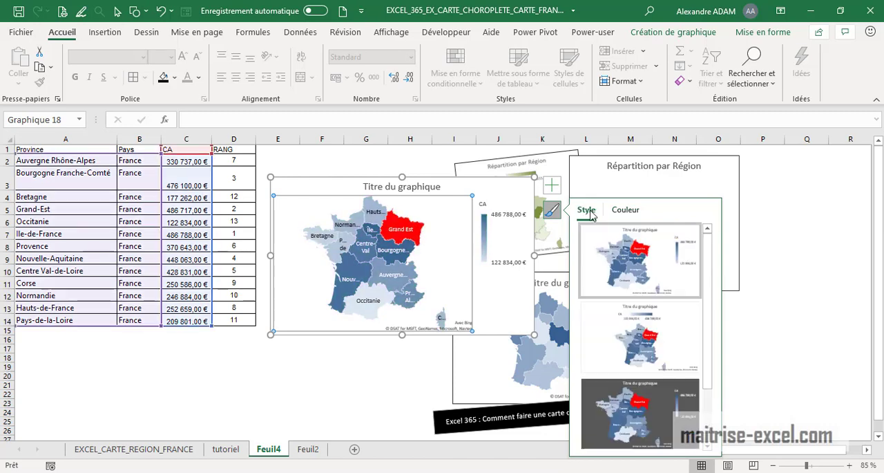
pyautogui.click(327, 419)
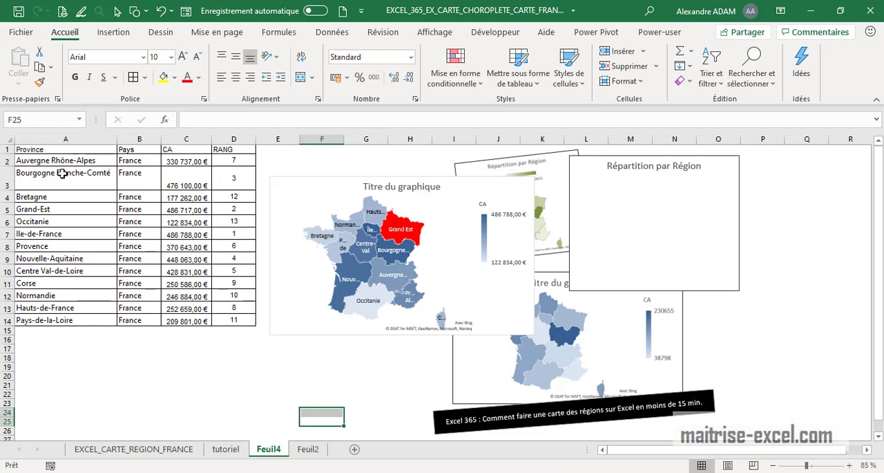
pyautogui.click(253, 350)
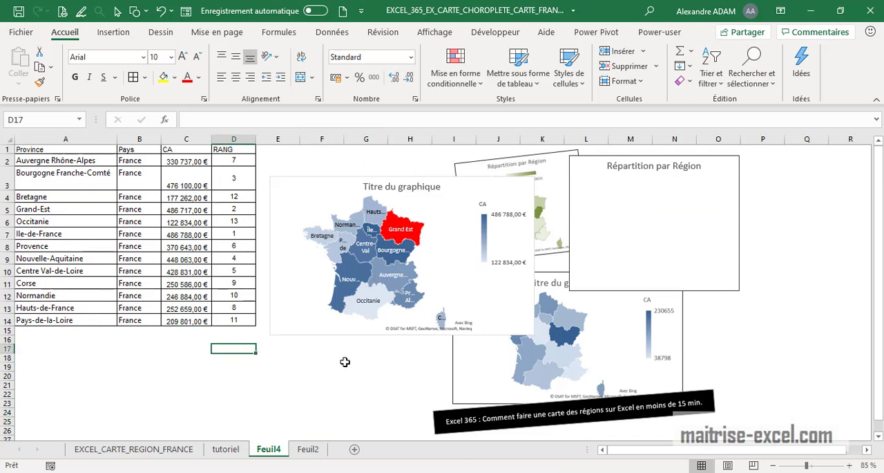